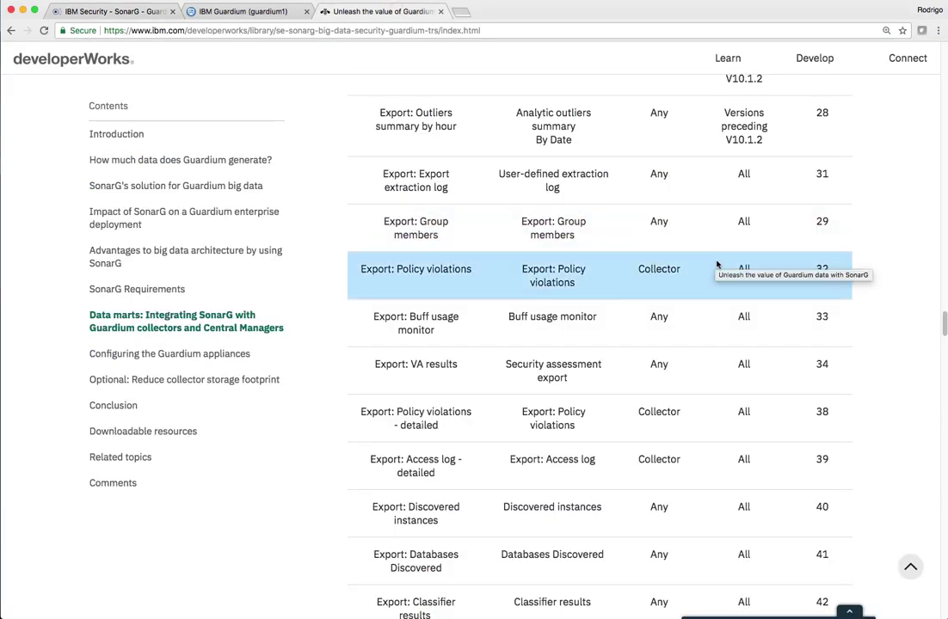
# - Review the available SonarG data marts in Table 1, including their report titles, unit types, Guardium versions and data mart IDs
pyautogui.scroll(1, 718, 252)
pyautogui.scroll(6, 718, 252)
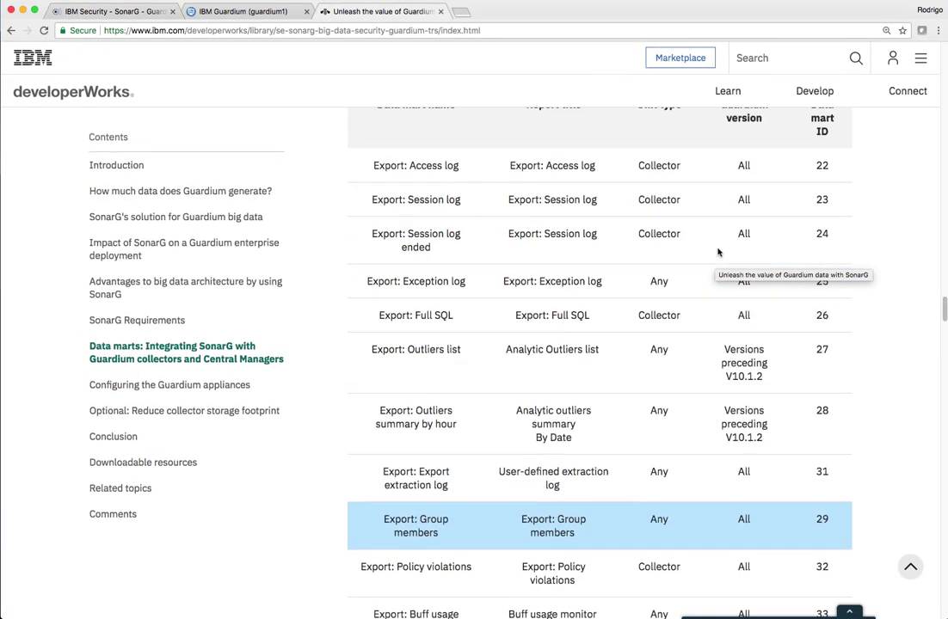
pyautogui.scroll(-2, 717, 293)
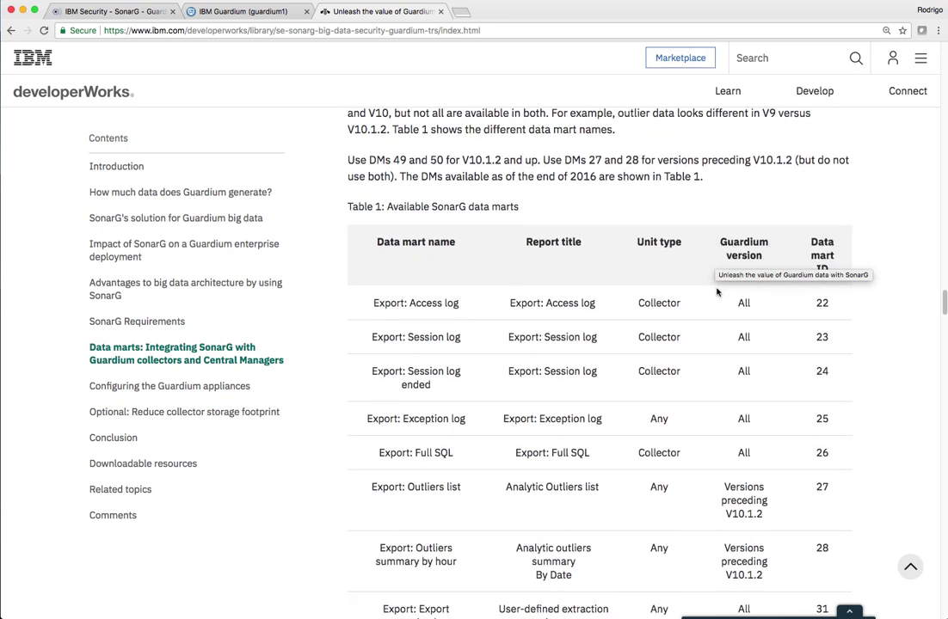
pyautogui.scroll(-1, 716, 292)
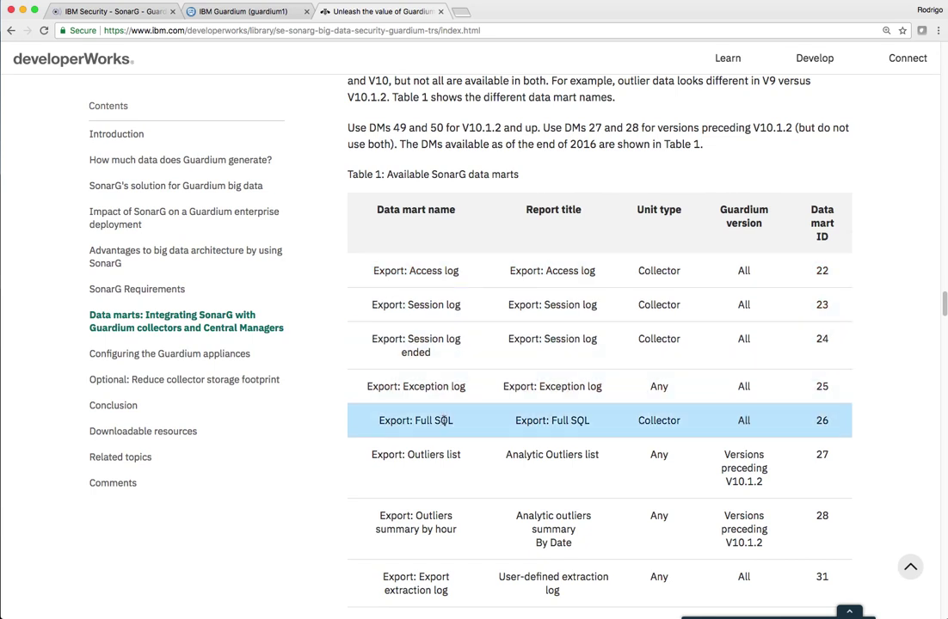
pyautogui.scroll(-3, 445, 421)
pyautogui.scroll(-10, 445, 424)
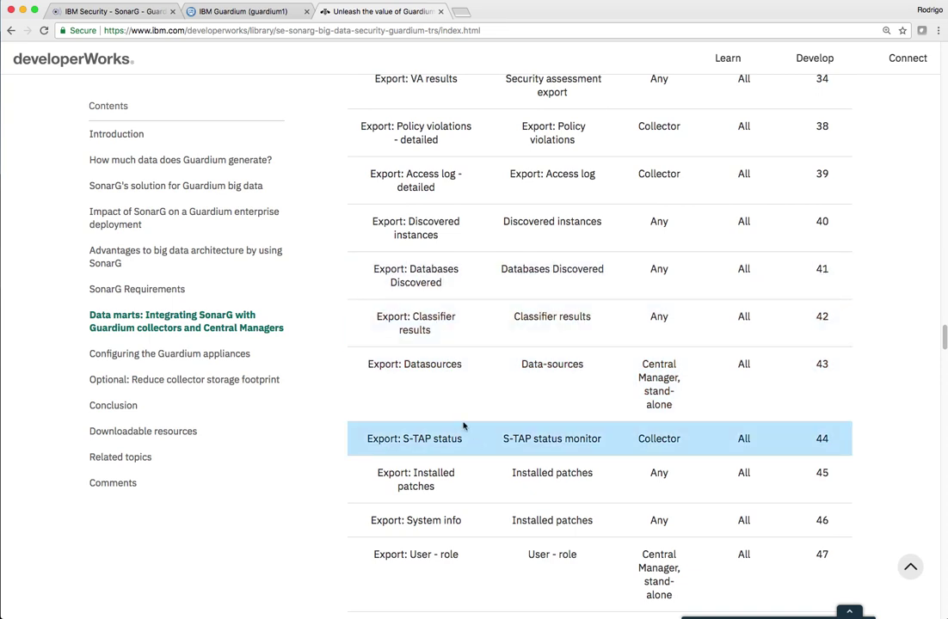
pyautogui.scroll(-3, 463, 425)
pyautogui.scroll(-5, 463, 425)
pyautogui.scroll(13, 464, 427)
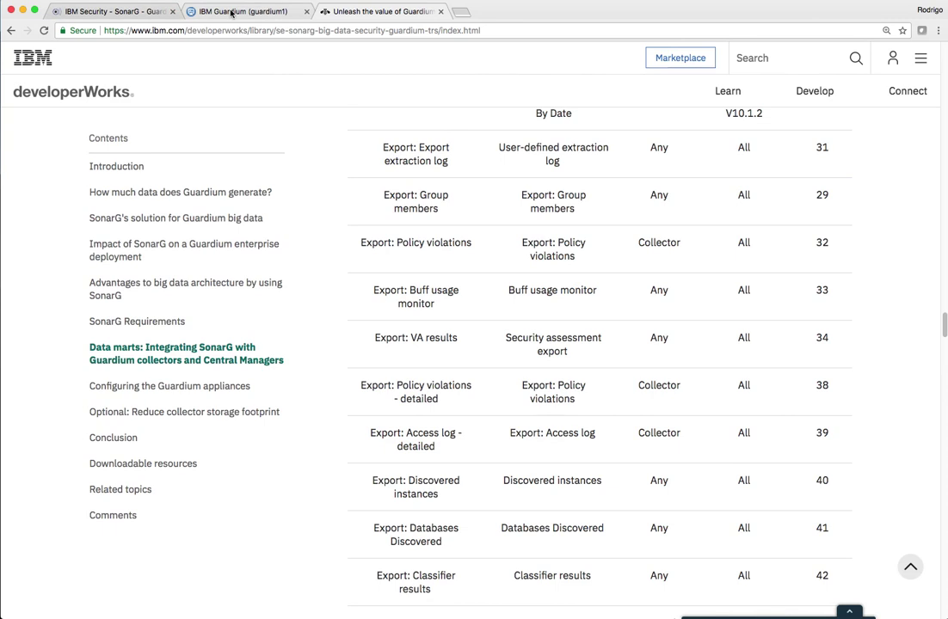
# - Switch to IBM Guardium and examine the file details and extracted record count of the first Datamart Extraction Log entry
pyautogui.click(203, 9)
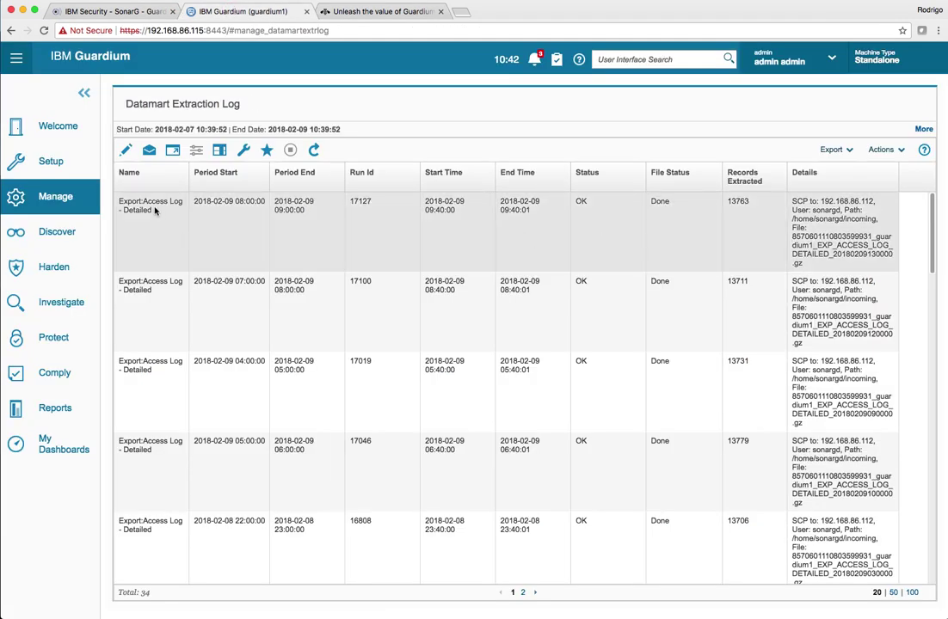
pyautogui.moveTo(894, 255); pyautogui.dragTo(759, 206)
pyautogui.doubleClick(742, 203)
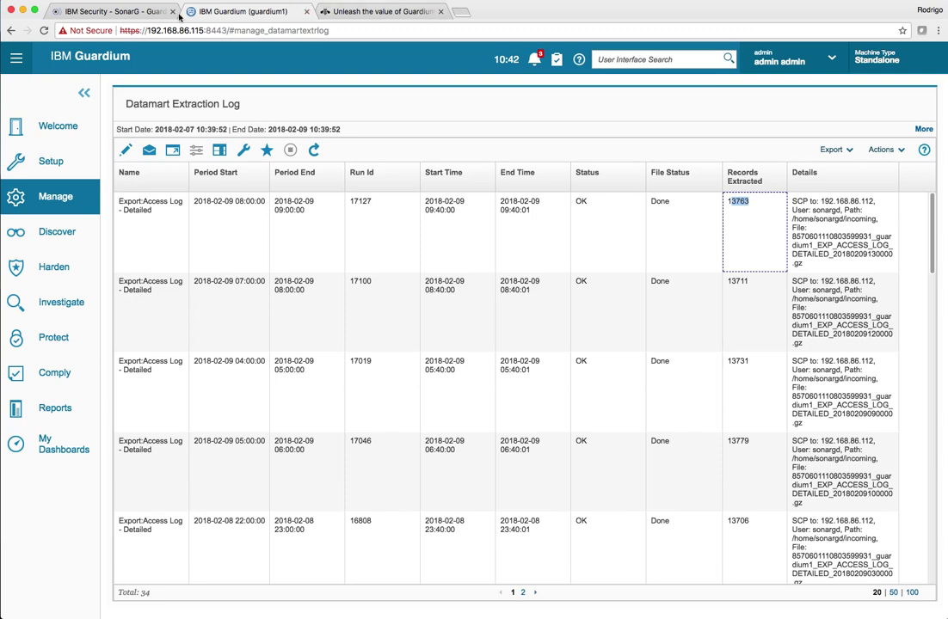
# - Switch to Guardium Big Data Intelligence and open the parameter form of the Queries report
pyautogui.click(146, 15)
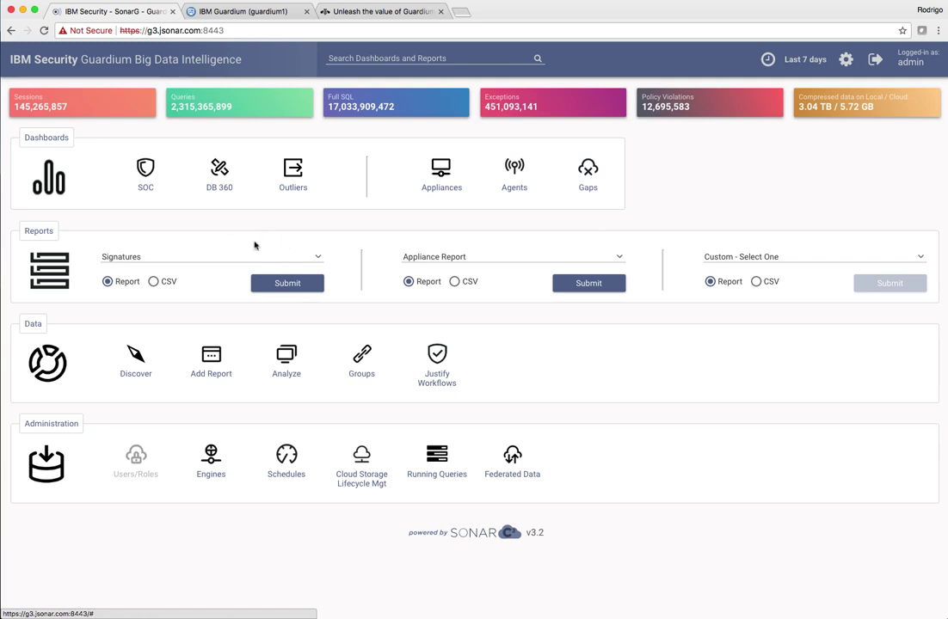
pyautogui.click(306, 261)
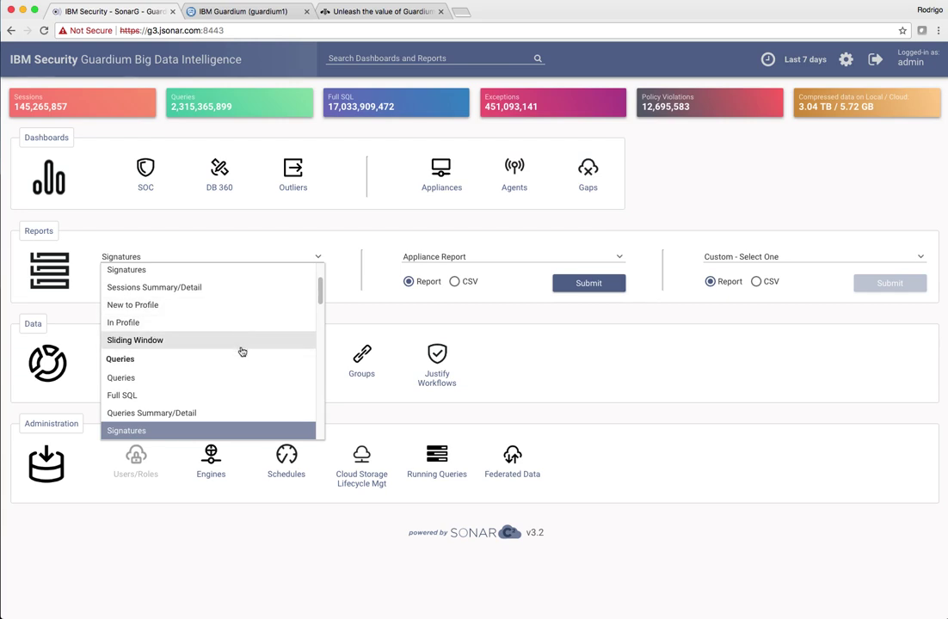
pyautogui.scroll(-1, 243, 353)
pyautogui.scroll(-1, 127, 364)
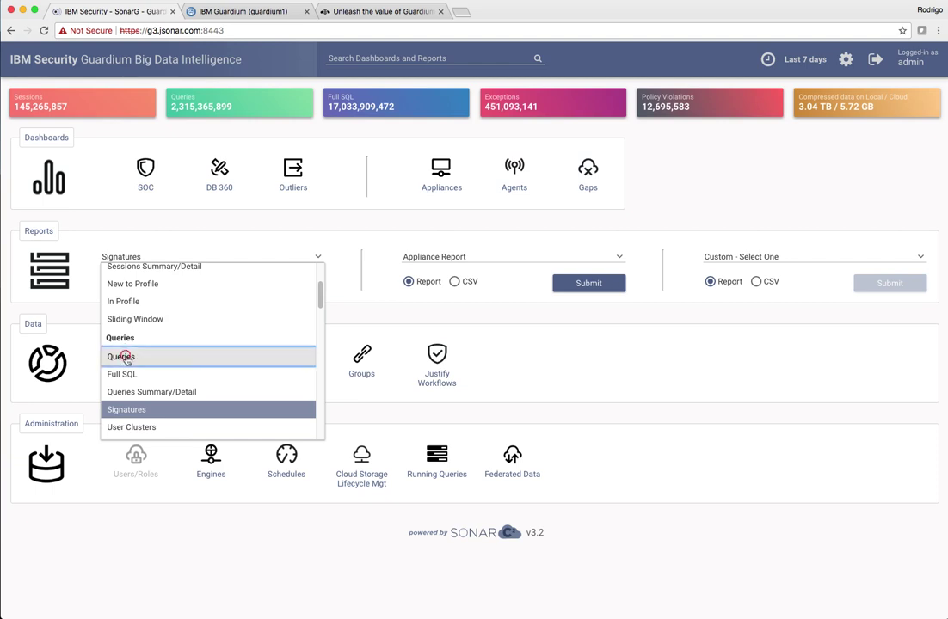
pyautogui.click(125, 358)
pyautogui.click(286, 283)
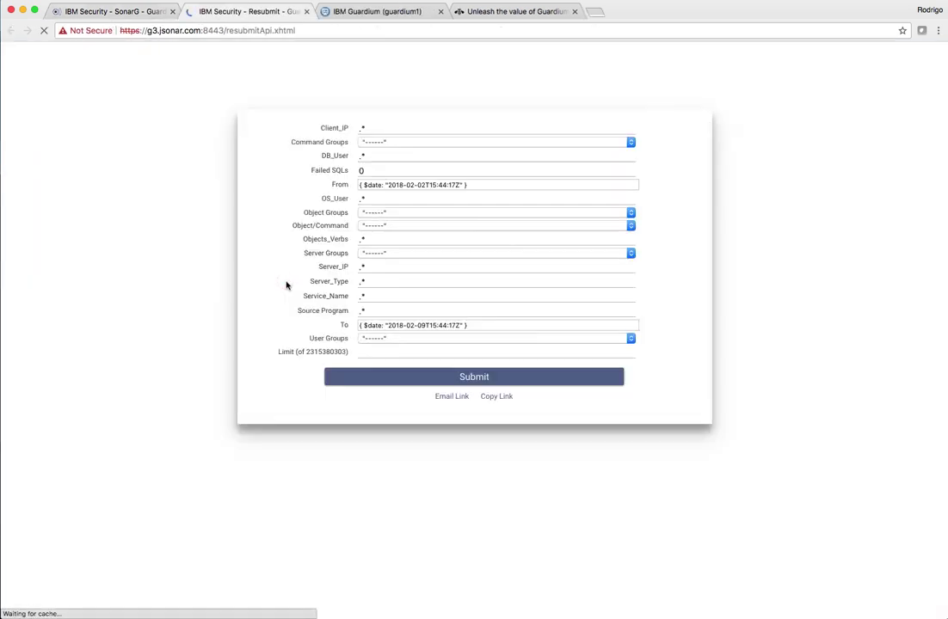
# - Set the Queries report's From date to January 1, 2017
pyautogui.click(467, 185)
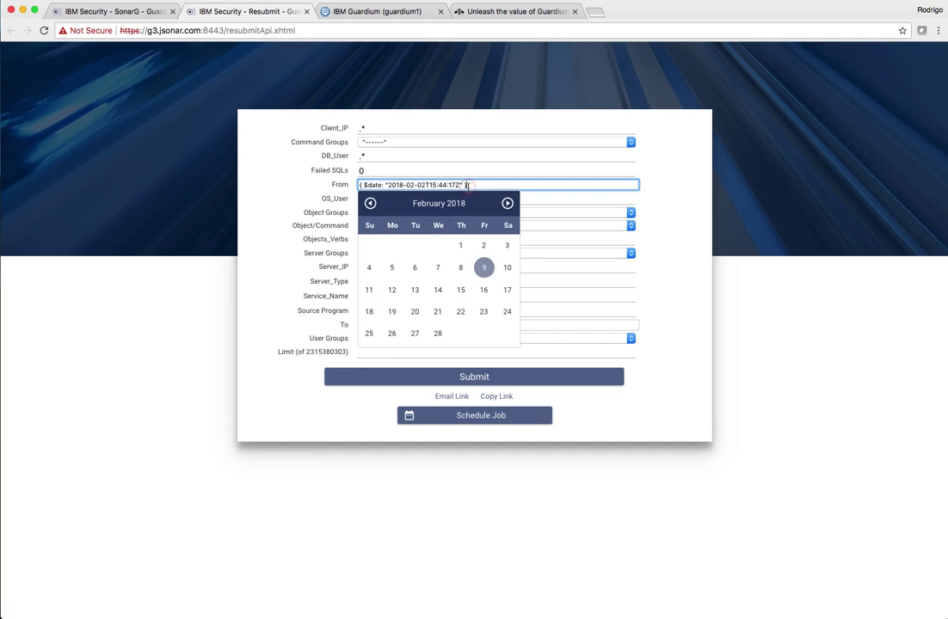
pyautogui.click(370, 203)
pyautogui.click(370, 203)
pyautogui.click(370, 203)
pyautogui.click(370, 203)
pyautogui.click(370, 203)
pyautogui.click(370, 203)
pyautogui.click(370, 203)
pyautogui.click(370, 203)
pyautogui.click(370, 203)
pyautogui.click(370, 203)
pyautogui.click(370, 203)
pyautogui.click(370, 203)
pyautogui.click(370, 203)
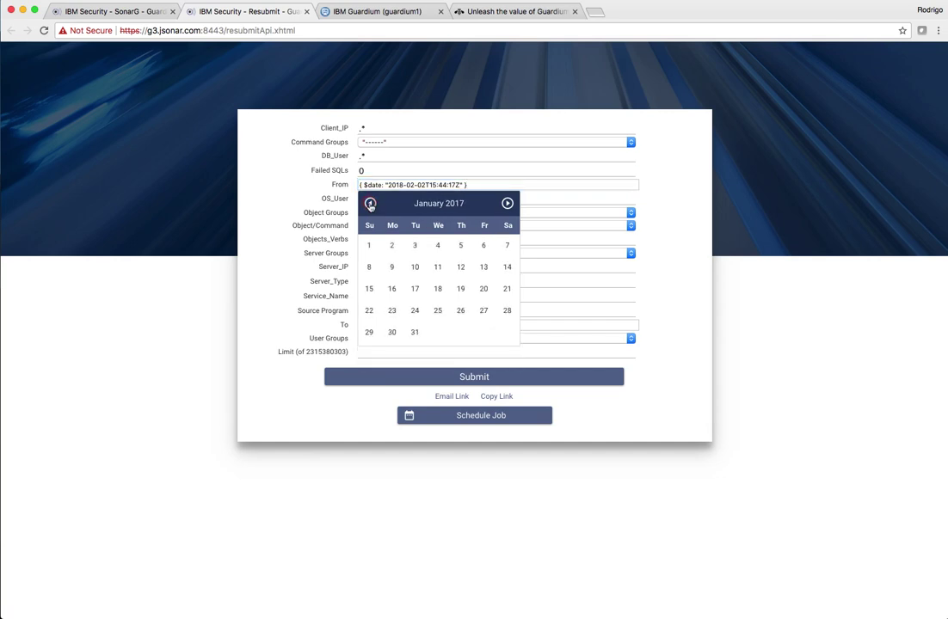
pyautogui.click(369, 245)
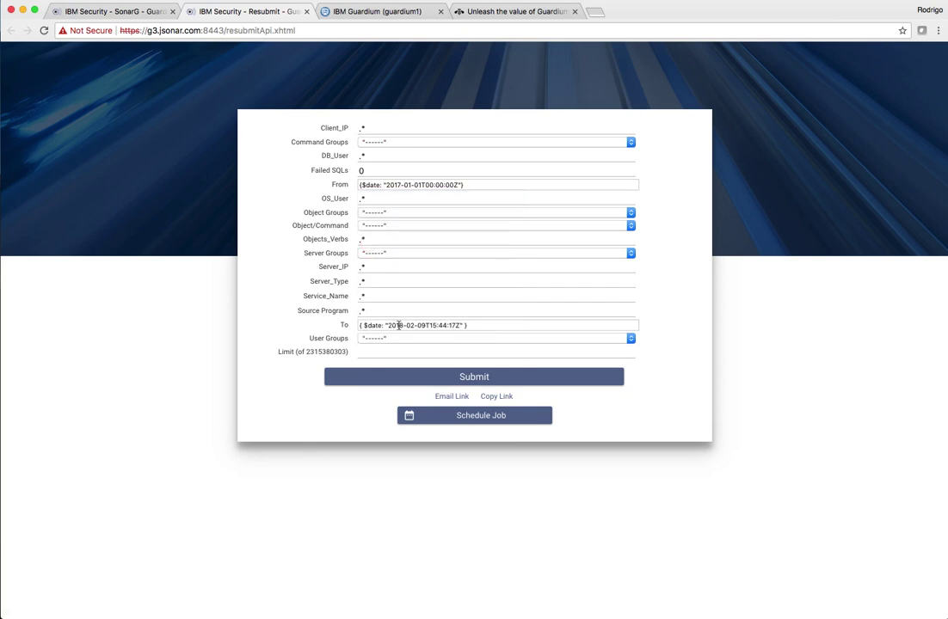
# - Set the Queries report's To date to January 20, 2017
pyautogui.click(392, 325)
pyautogui.click(370, 344)
pyautogui.click(370, 344)
pyautogui.click(370, 344)
pyautogui.click(370, 344)
pyautogui.click(370, 344)
pyautogui.click(370, 344)
pyautogui.click(370, 344)
pyautogui.click(370, 344)
pyautogui.click(370, 344)
pyautogui.click(370, 344)
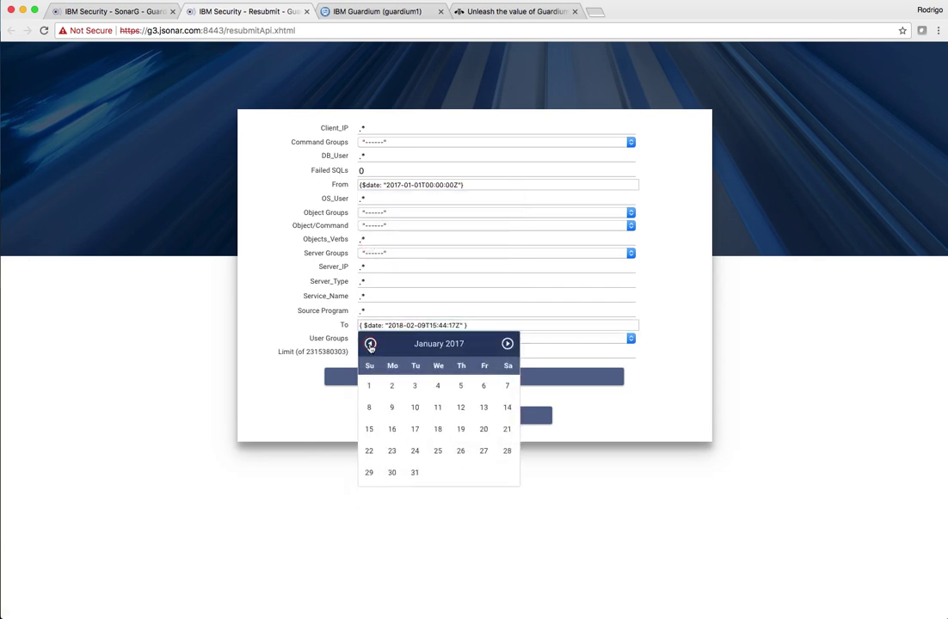
pyautogui.click(484, 429)
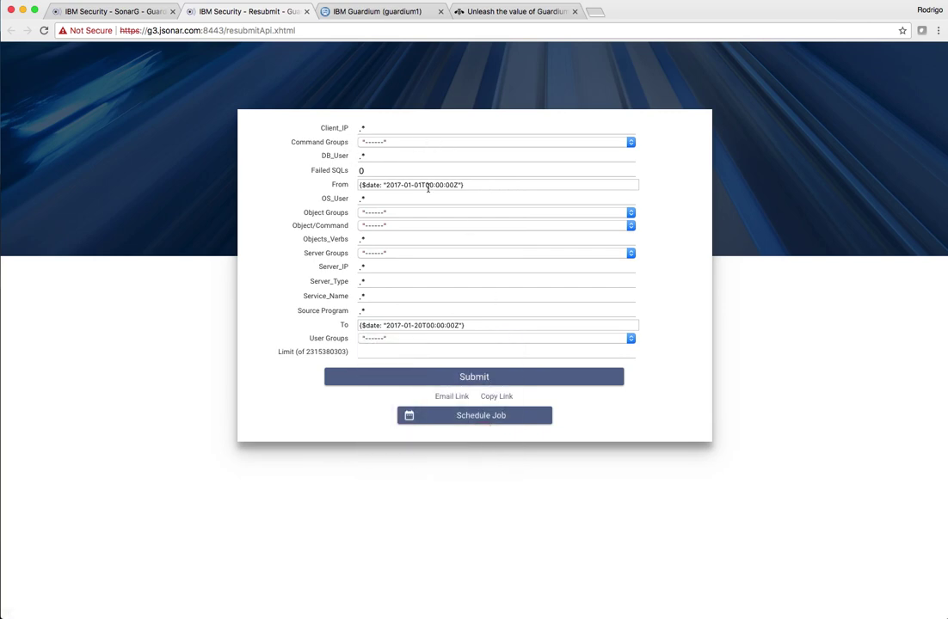
# - Restrict the Queries report to the "DDL Commands" command group and run it
pyautogui.click(386, 143)
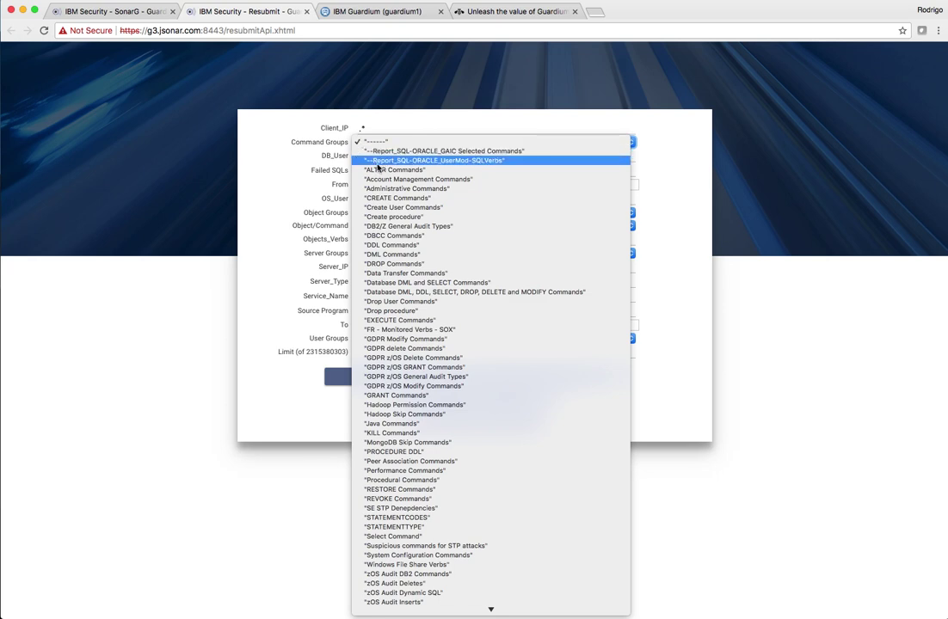
pyautogui.click(385, 247)
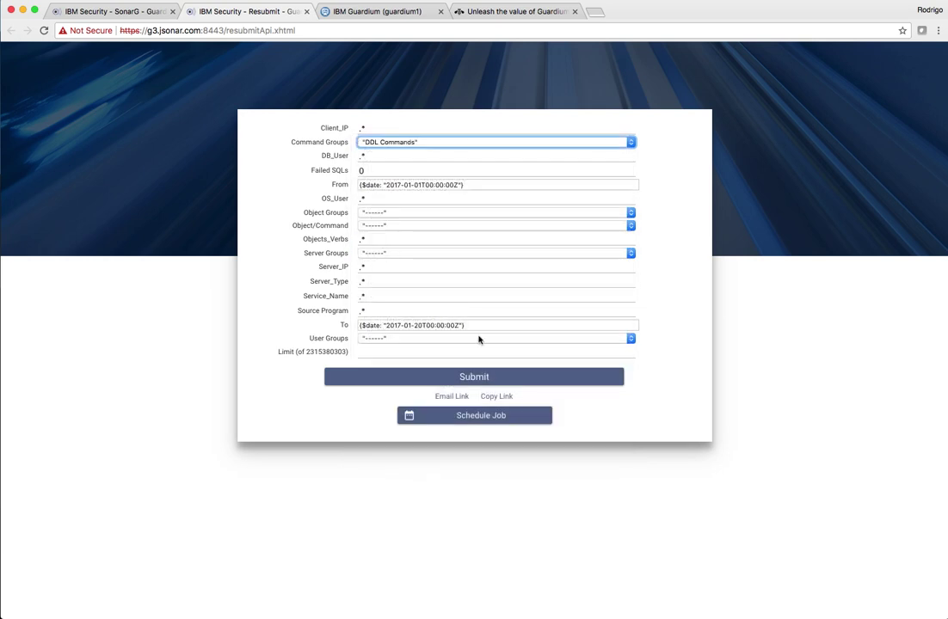
pyautogui.click(491, 376)
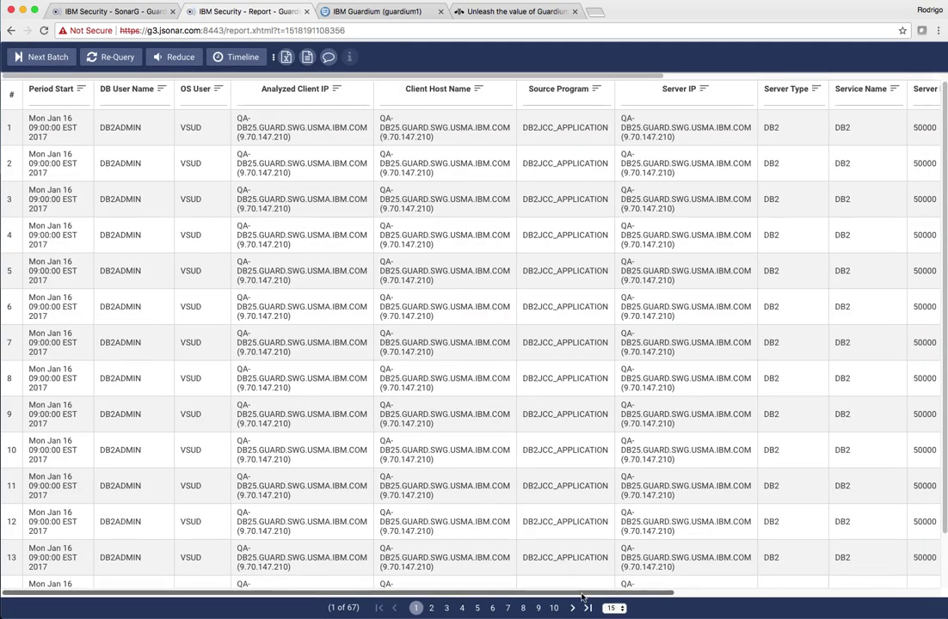
# - Examine the Queries report's columns, checking the Period Start values and the CREATE TABLE and DROP TABLE entries under Objects and Verbs
pyautogui.moveTo(581, 596); pyautogui.dragTo(709, 587)
pyautogui.moveTo(769, 591); pyautogui.dragTo(488, 597)
pyautogui.moveTo(49, 173); pyautogui.dragTo(30, 157)
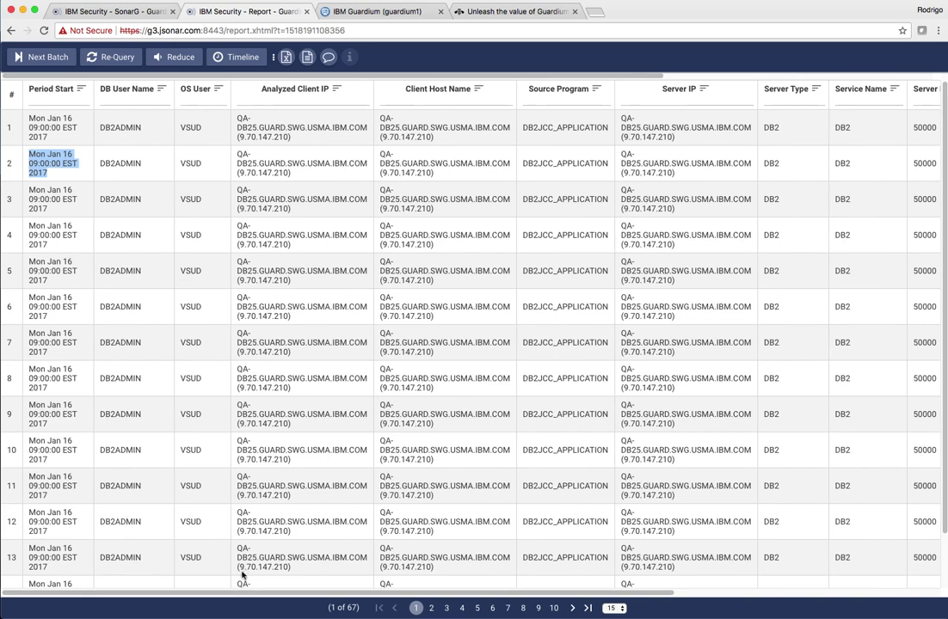
pyautogui.moveTo(244, 594); pyautogui.dragTo(585, 592)
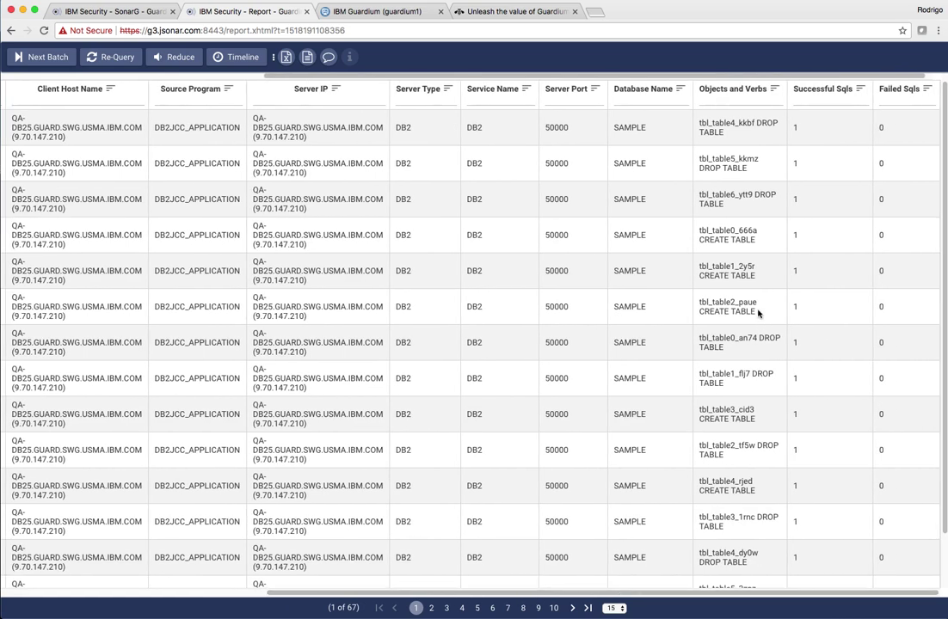
pyautogui.moveTo(757, 312); pyautogui.dragTo(704, 315)
pyautogui.moveTo(779, 455); pyautogui.dragTo(703, 452)
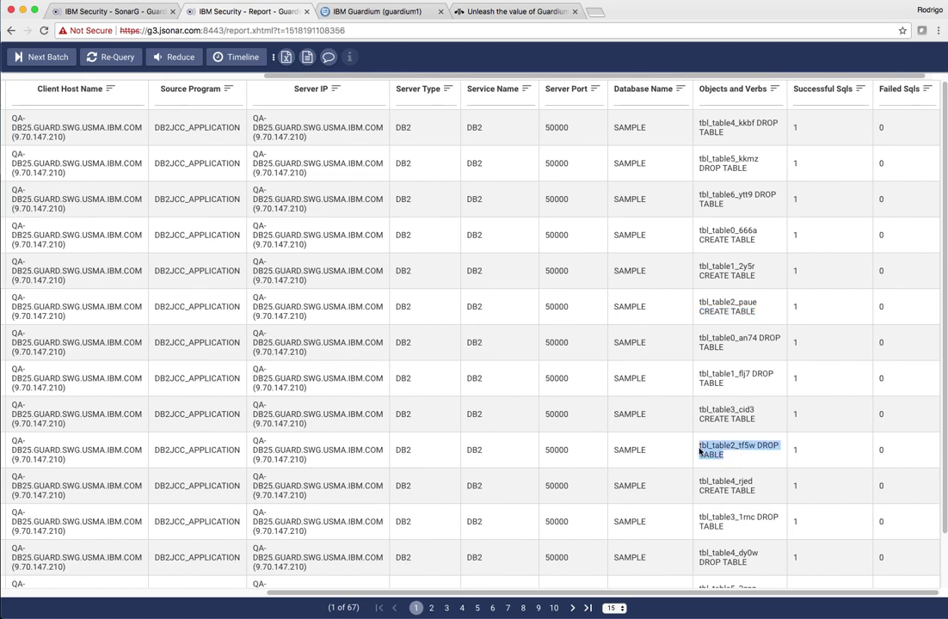
# - Close the Queries report and open the parameter form of the Signatures report listed under Queries
pyautogui.click(306, 12)
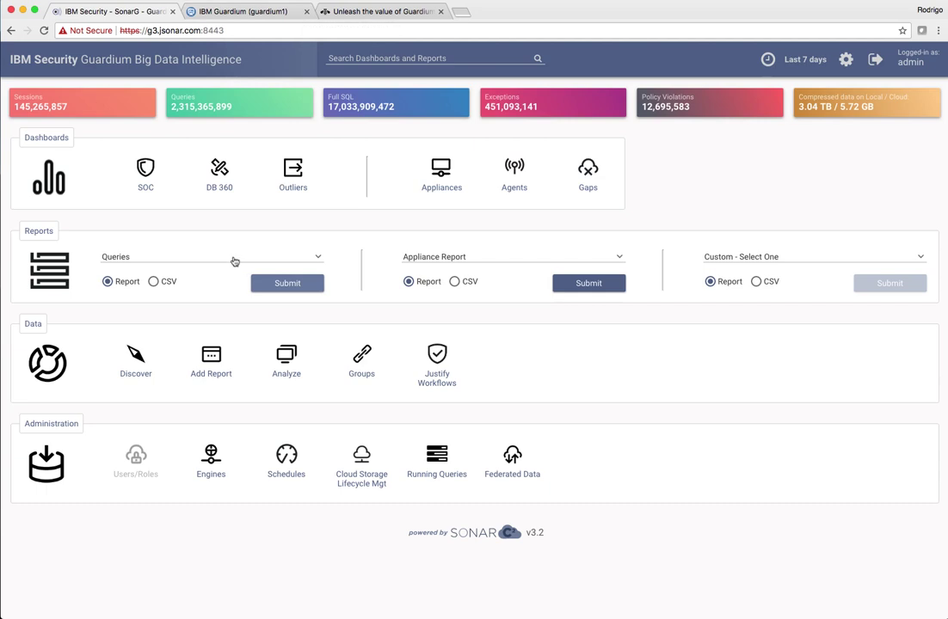
pyautogui.click(233, 257)
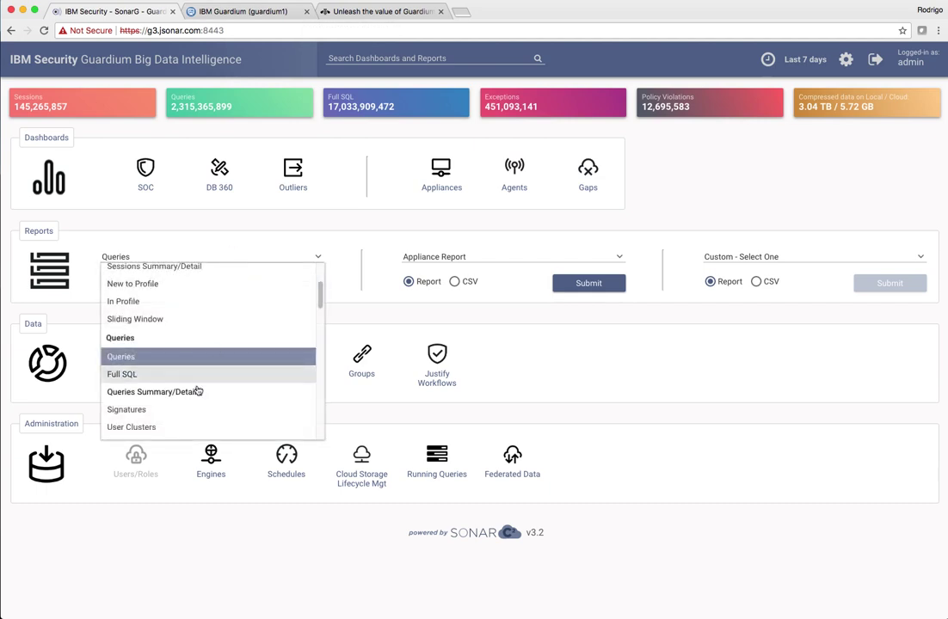
pyautogui.click(136, 411)
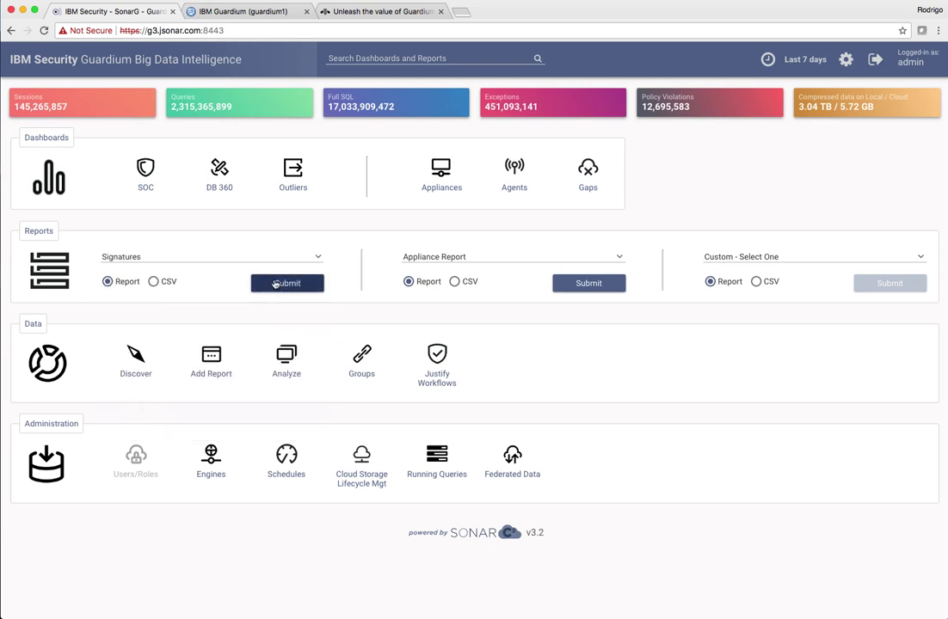
pyautogui.click(275, 284)
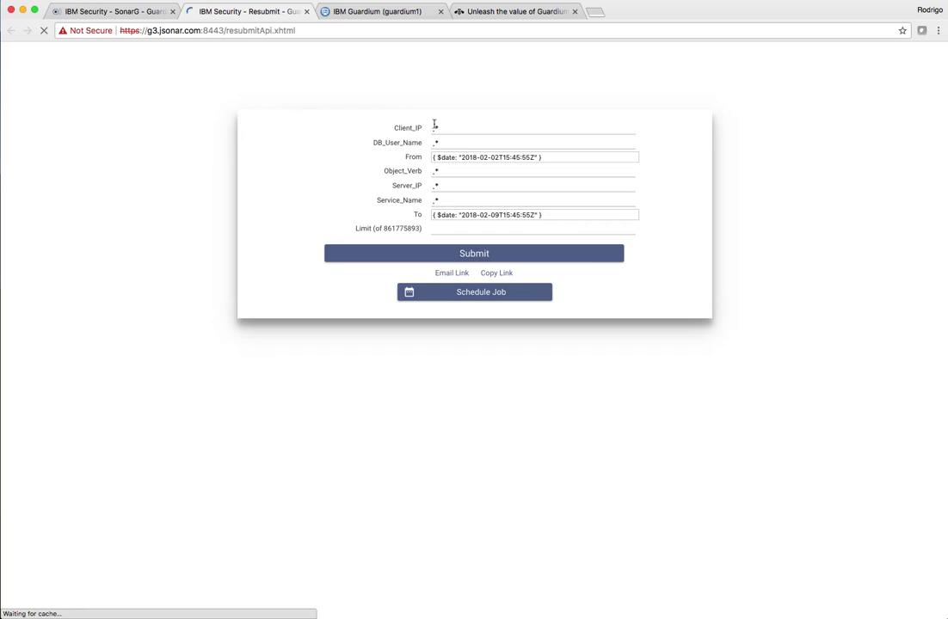
# - Set the Signatures report's From date to December 1, 2017 and run the report
pyautogui.click(480, 155)
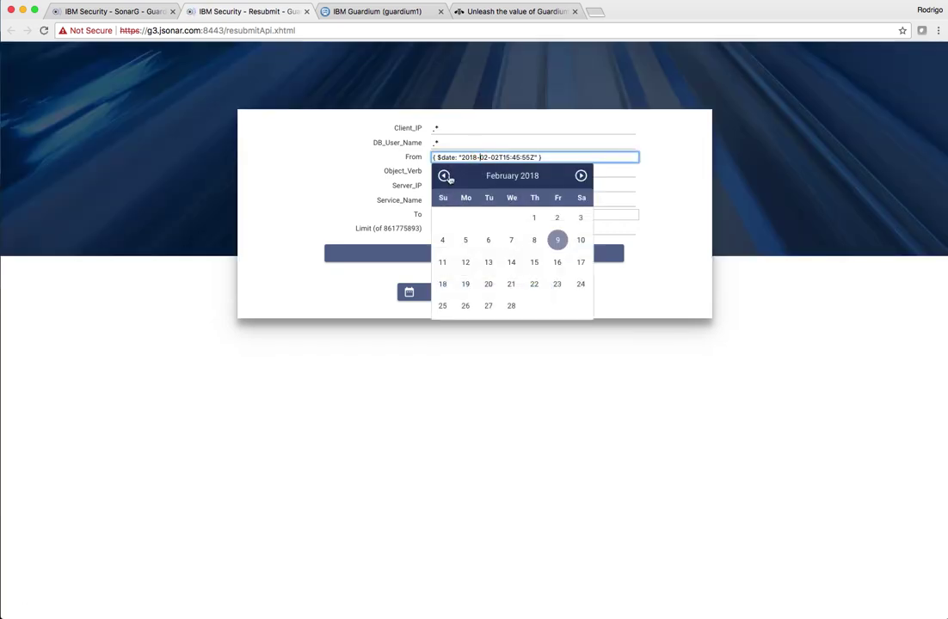
pyautogui.click(444, 176)
pyautogui.click(445, 177)
pyautogui.click(556, 218)
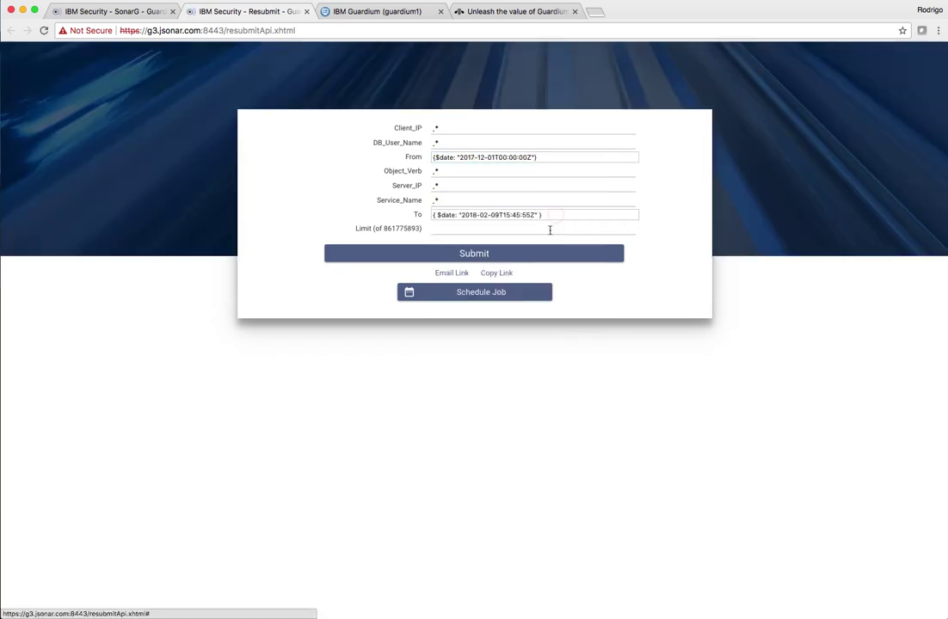
pyautogui.click(545, 253)
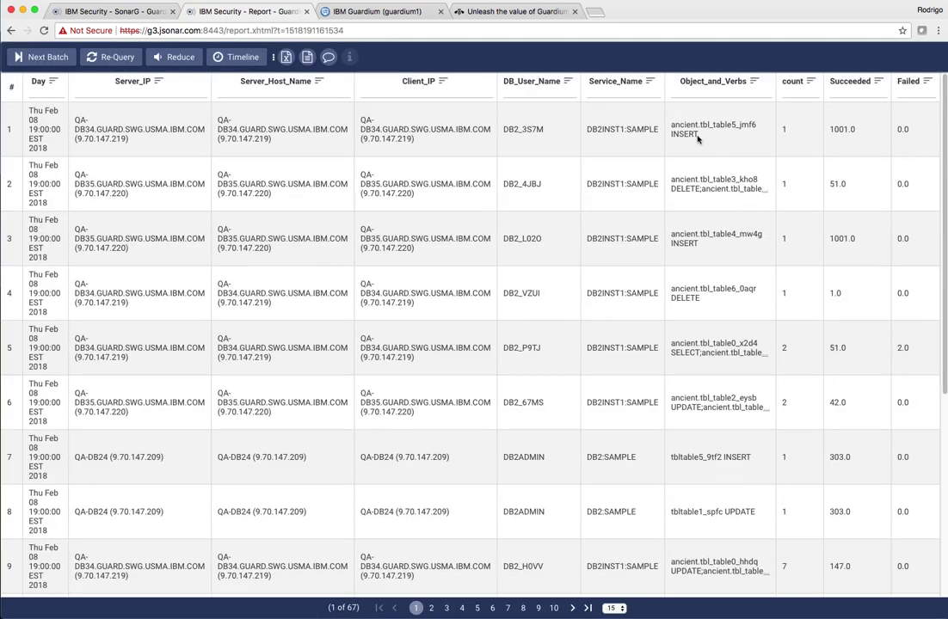
# - Examine the Signatures report, expanding the truncated Object_and_Verbs entry in row 6 and checking that row's user name and Succeeded value
pyautogui.moveTo(728, 135); pyautogui.dragTo(675, 131)
pyautogui.scroll(-3, 813, 292)
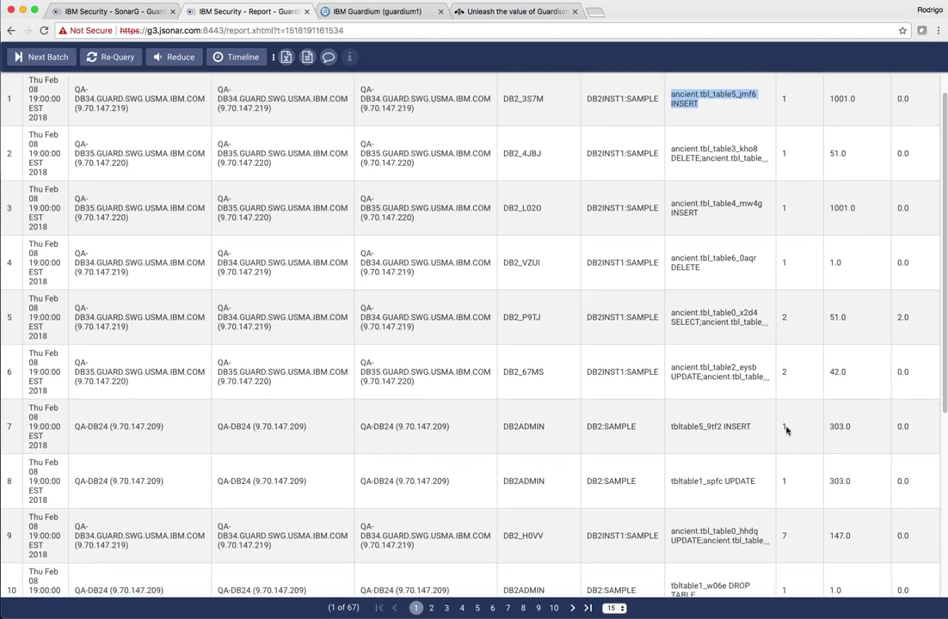
pyautogui.click(768, 383)
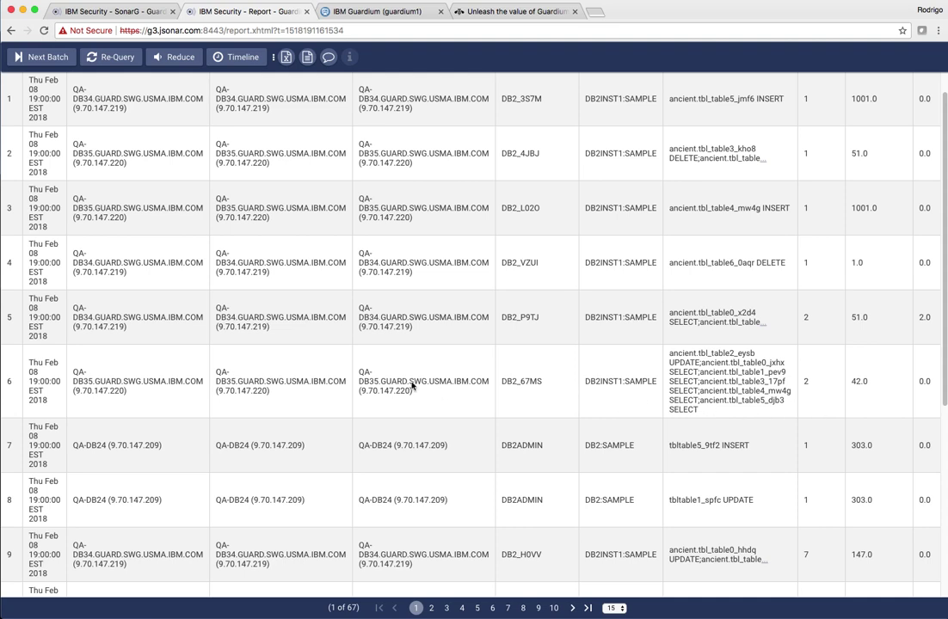
pyautogui.doubleClick(538, 389)
pyautogui.doubleClick(860, 384)
pyautogui.scroll(1, 283, 356)
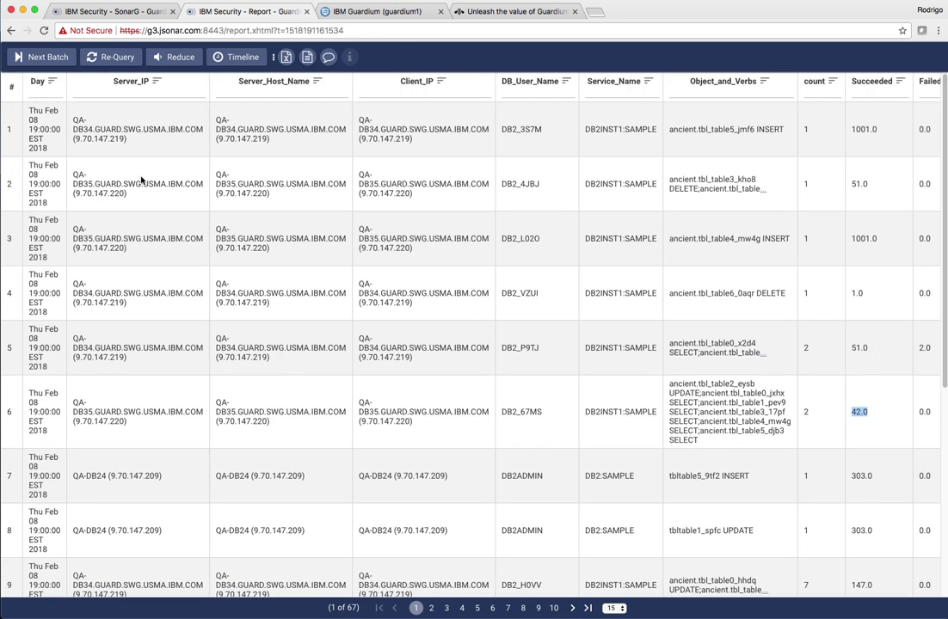
# - Close the Signatures report and open Discover to list the sonargd-exception records from the last 7 days
pyautogui.click(308, 12)
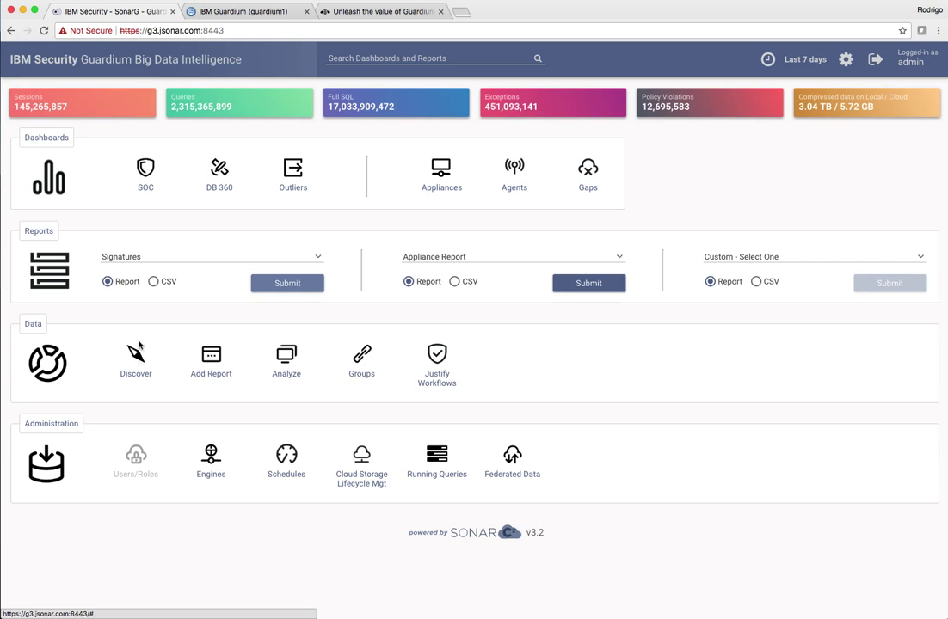
pyautogui.click(135, 354)
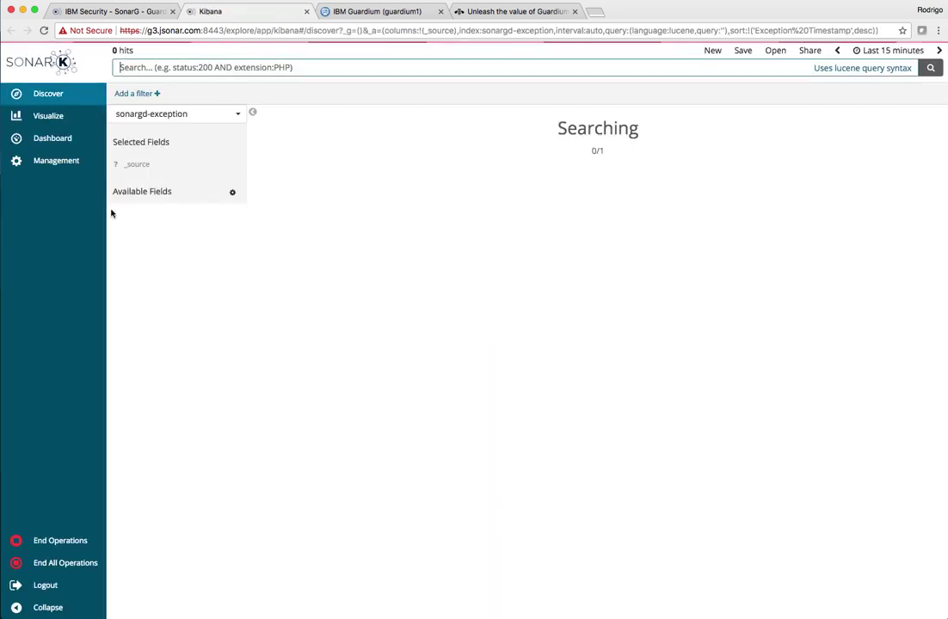
pyautogui.click(228, 117)
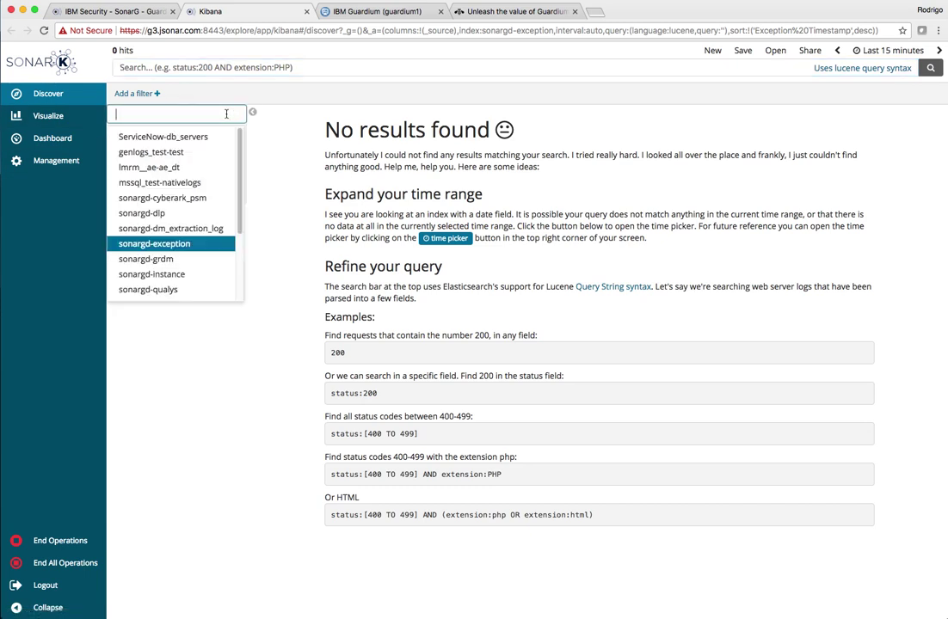
pyautogui.click(164, 245)
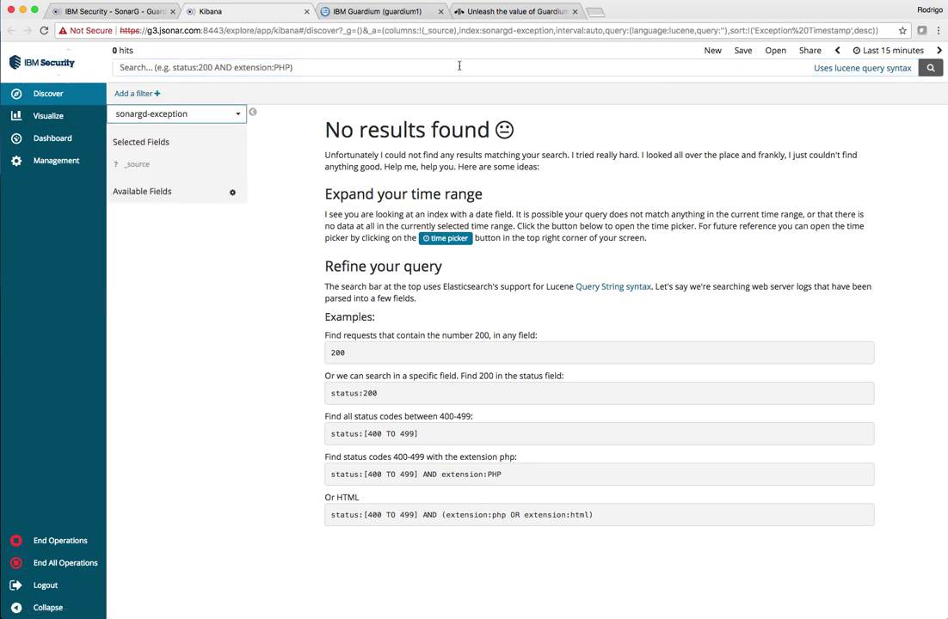
pyautogui.click(890, 50)
pyautogui.click(788, 163)
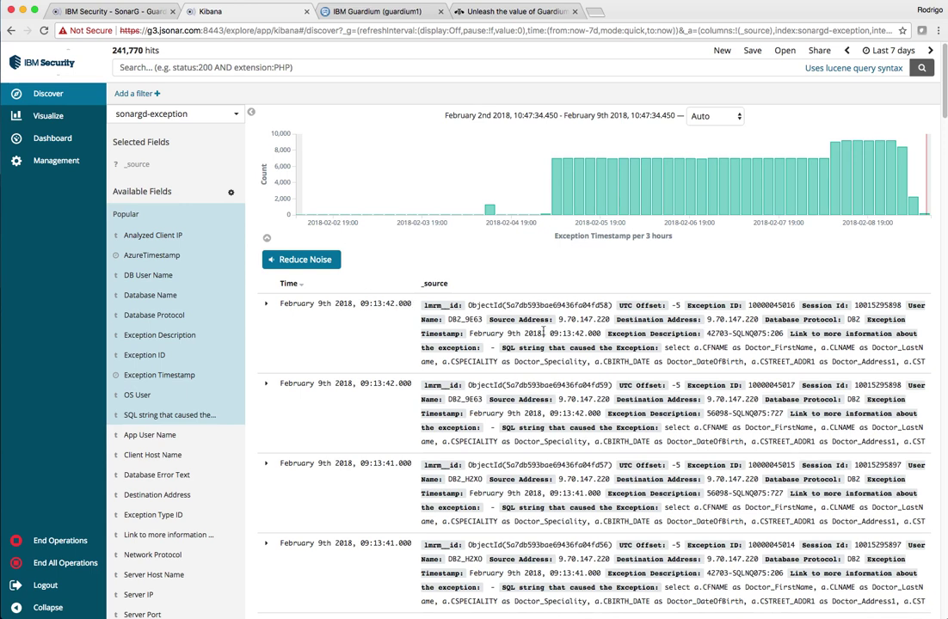
# - Analyze the DB User Name distribution across the entire selected data, then close the analytics and collapse the field
pyautogui.click(146, 279)
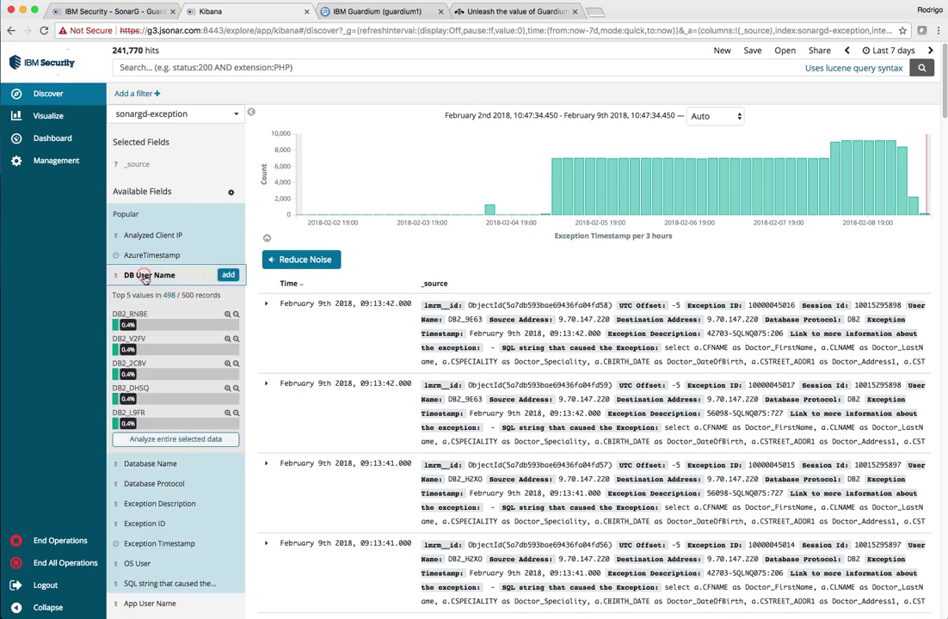
pyautogui.click(172, 438)
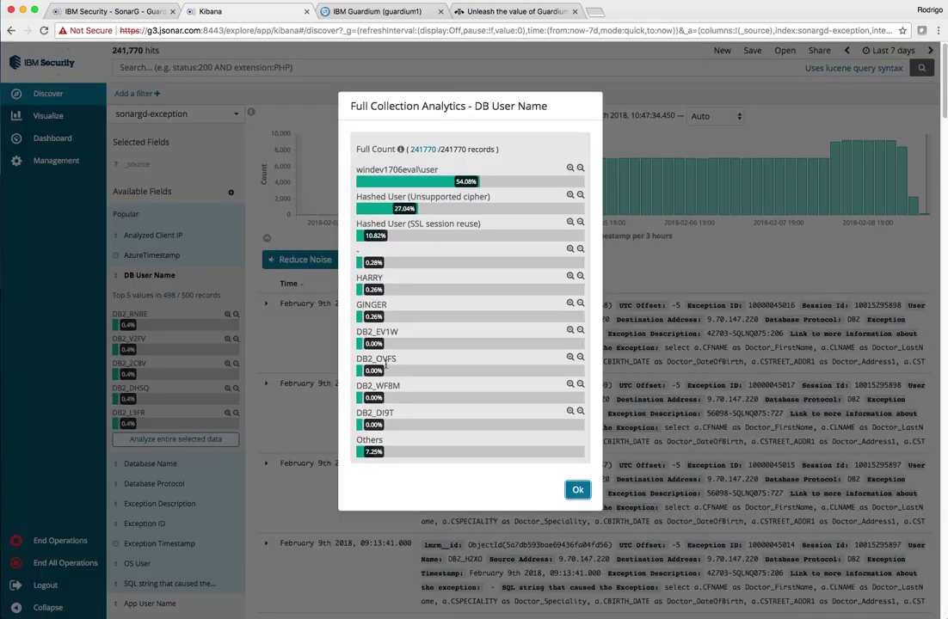
pyautogui.moveTo(485, 187)
pyautogui.click(578, 489)
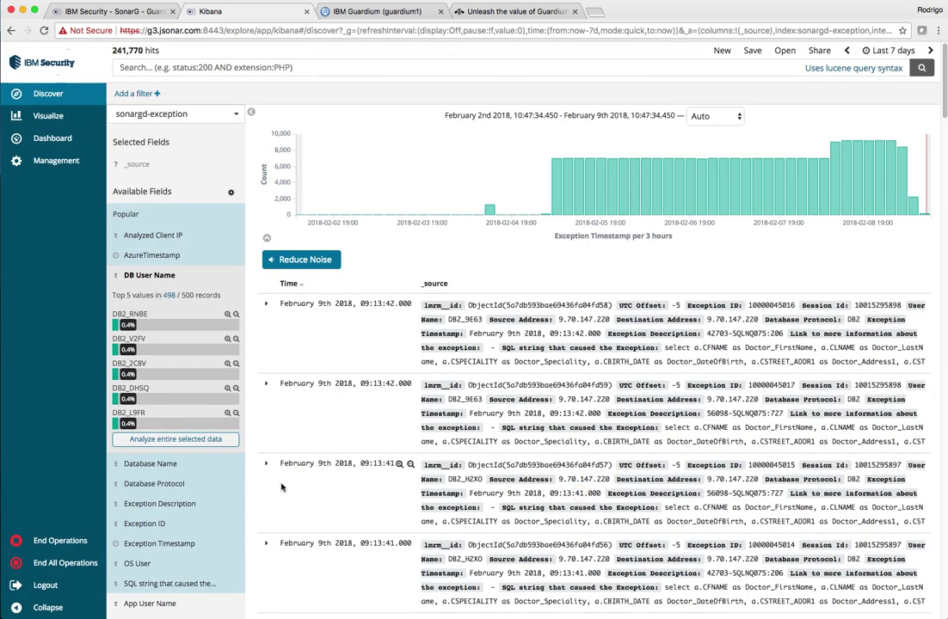
pyautogui.click(149, 275)
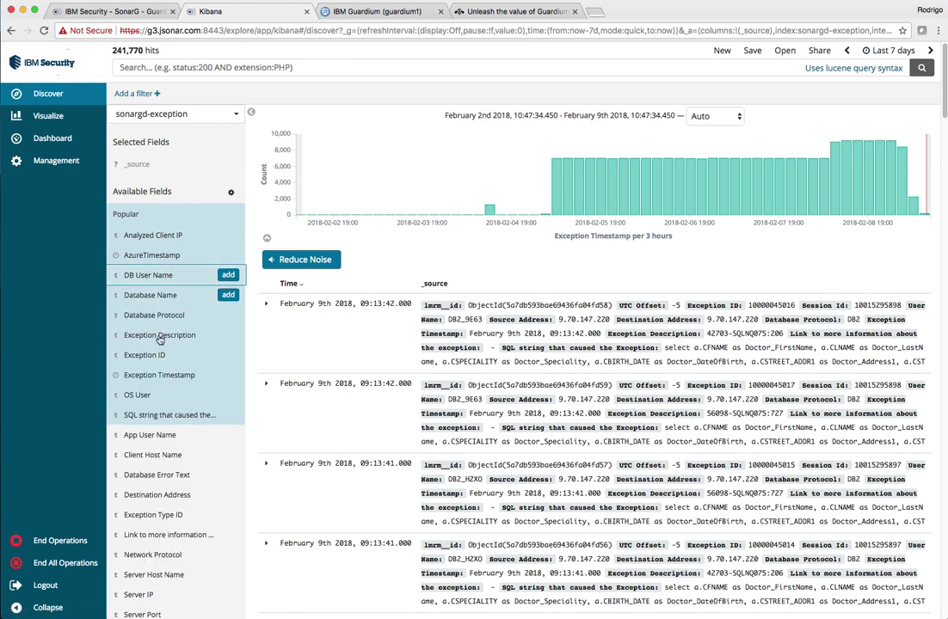
# - Analyze Server Type across the entire selected data and filter out the DB2 records
pyautogui.scroll(-2, 138, 452)
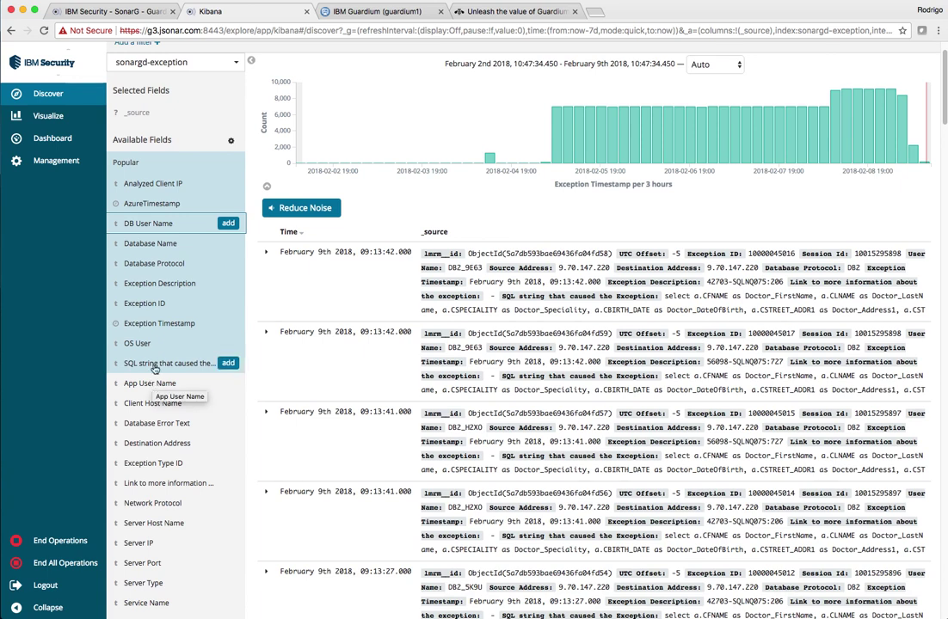
pyautogui.scroll(-1, 157, 511)
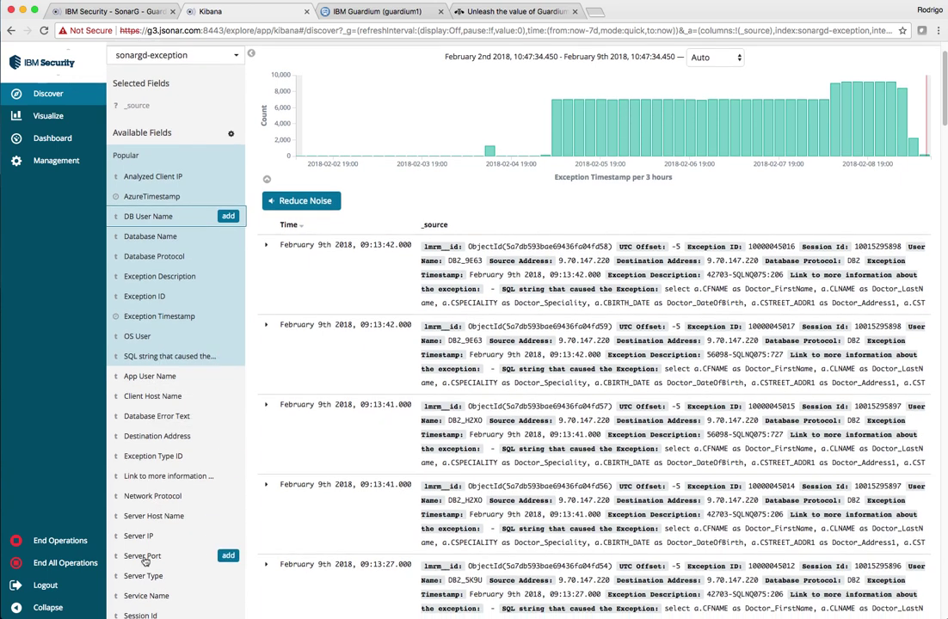
pyautogui.click(139, 581)
pyautogui.scroll(-5, 151, 499)
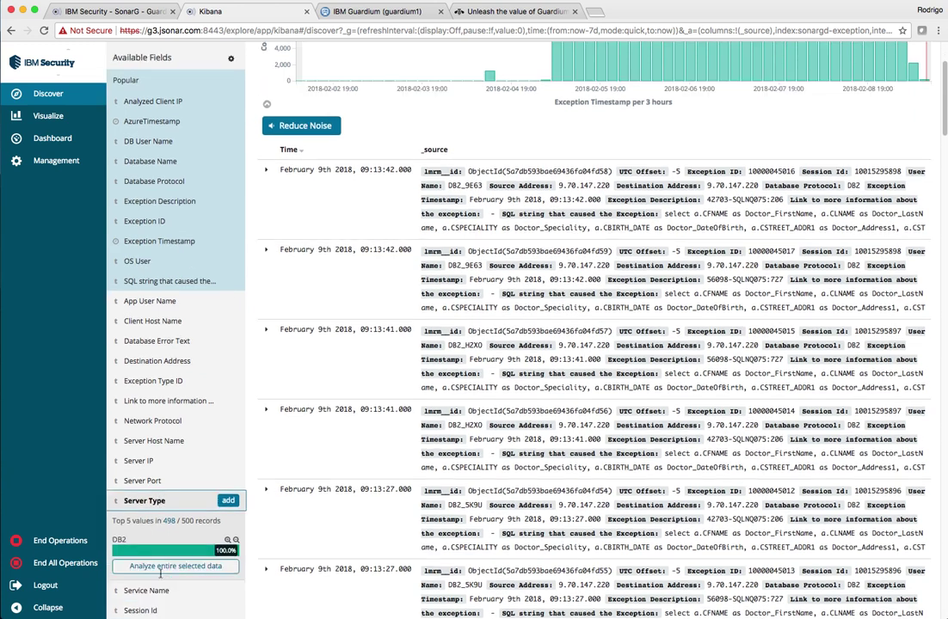
pyautogui.click(158, 413)
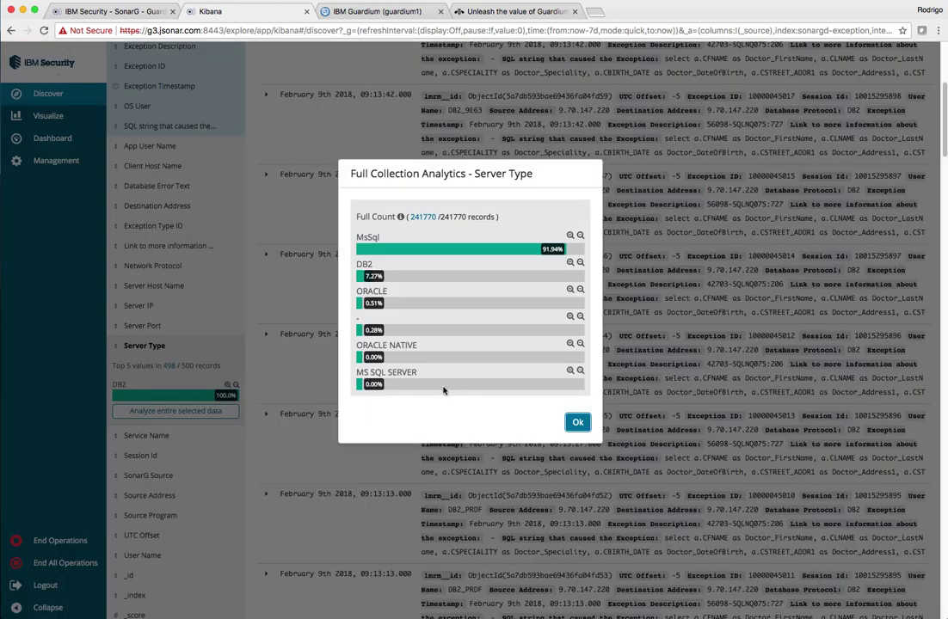
pyautogui.click(580, 265)
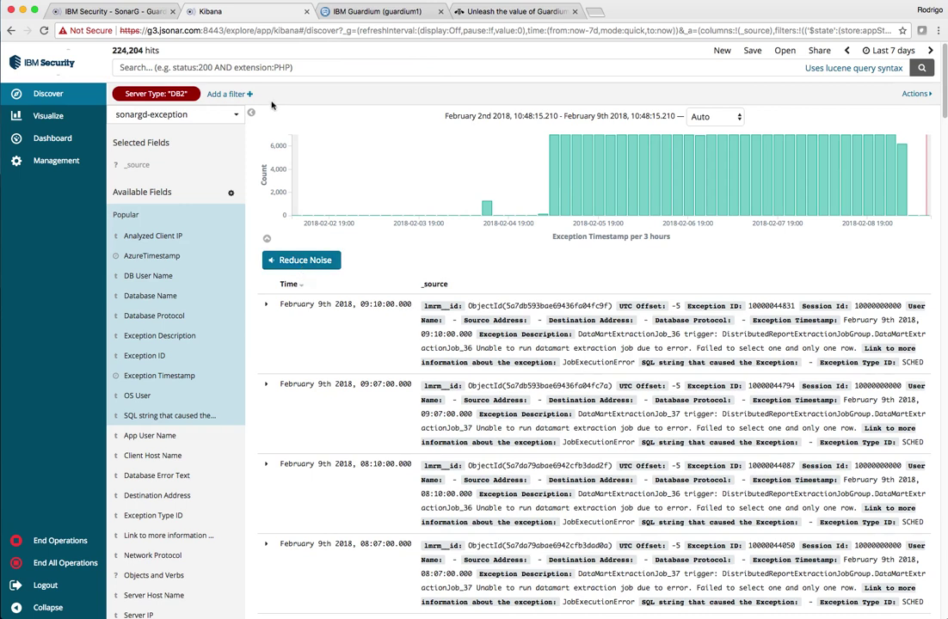
# - Apply Reduce Noise to the exceptions and show only DB User Name and Database Name as result columns
pyautogui.click(313, 263)
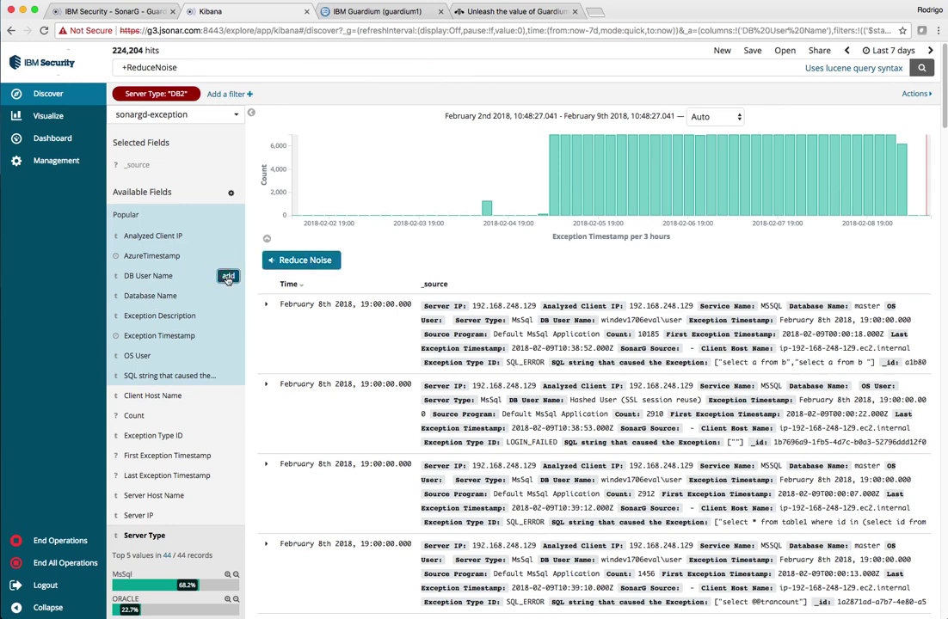
pyautogui.click(228, 277)
pyautogui.click(145, 376)
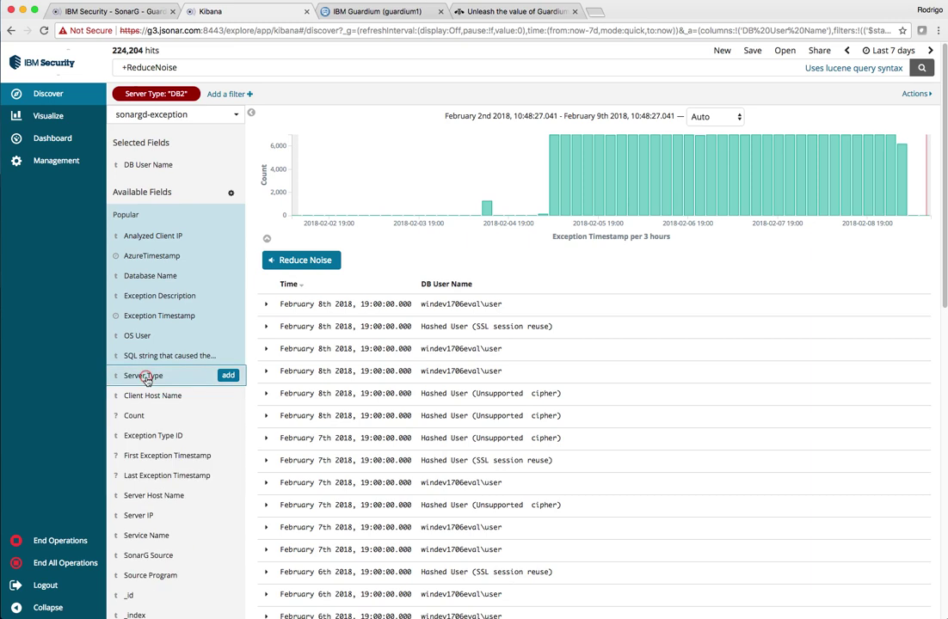
pyautogui.click(228, 276)
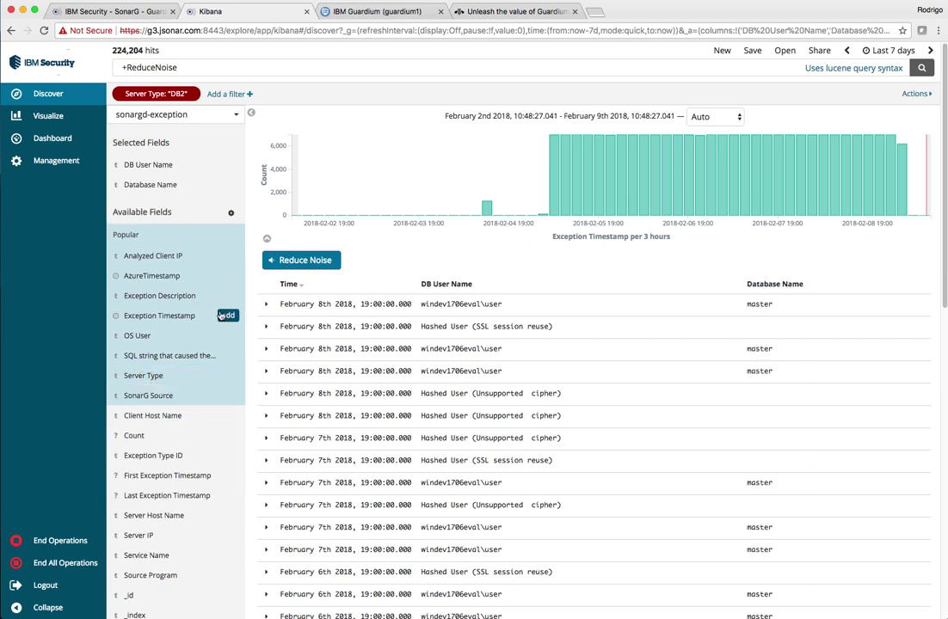
pyautogui.click(226, 295)
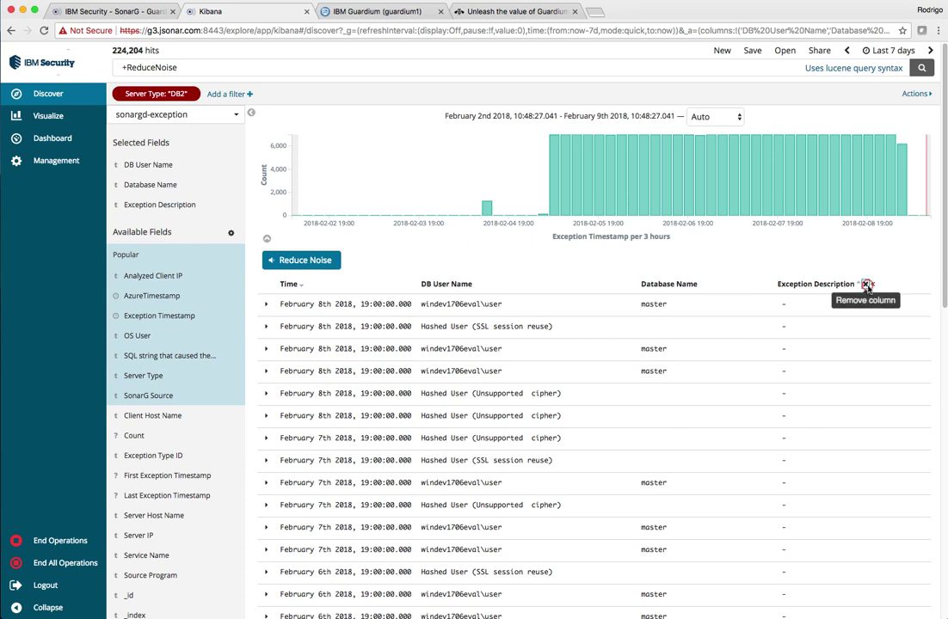
pyautogui.click(869, 285)
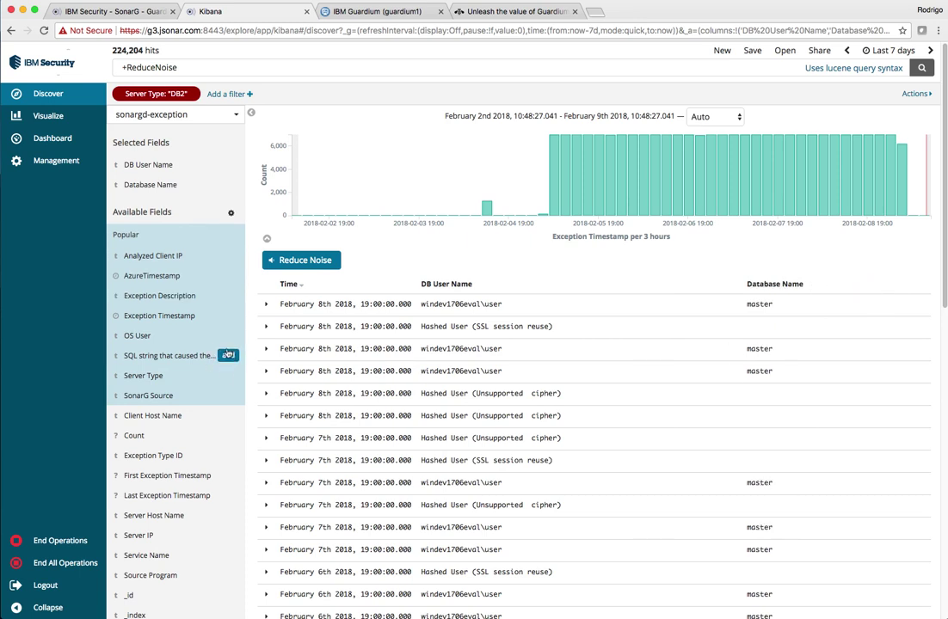
# - Add the SQL string that caused the Exception, Count and Server Type columns and review the grouped exceptions
pyautogui.click(228, 355)
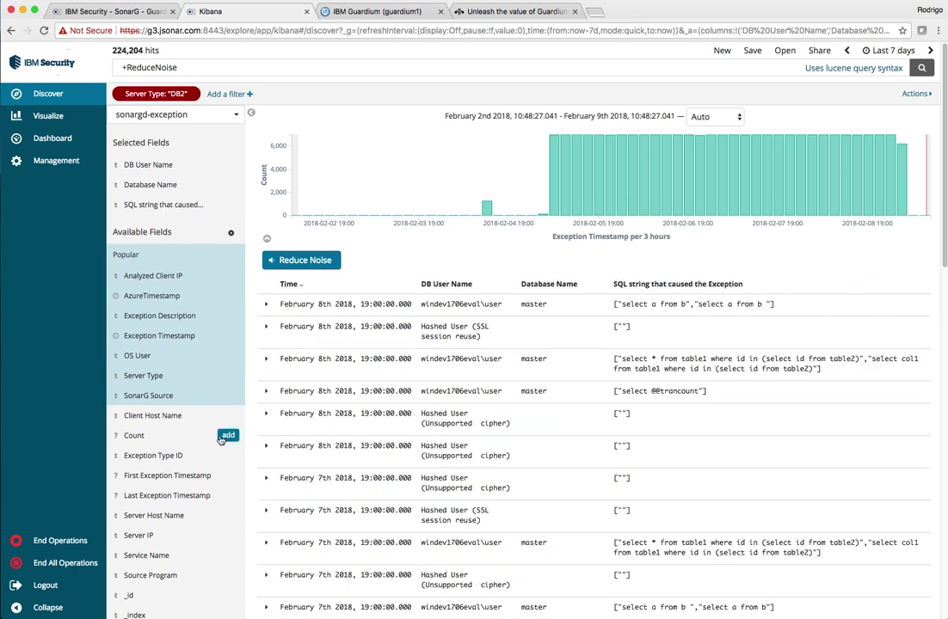
pyautogui.click(217, 437)
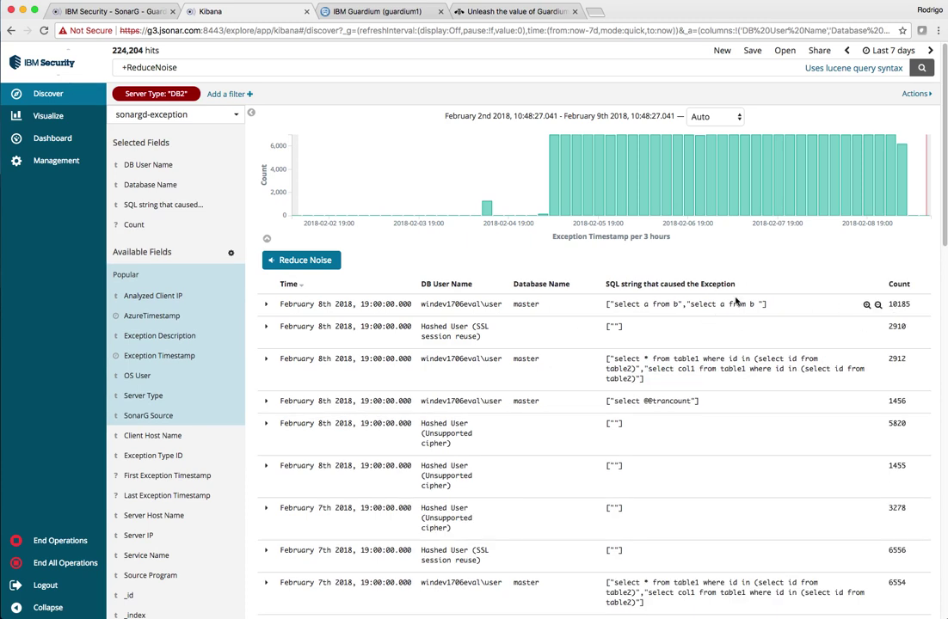
pyautogui.doubleClick(903, 304)
pyautogui.moveTo(728, 316); pyautogui.dragTo(545, 310)
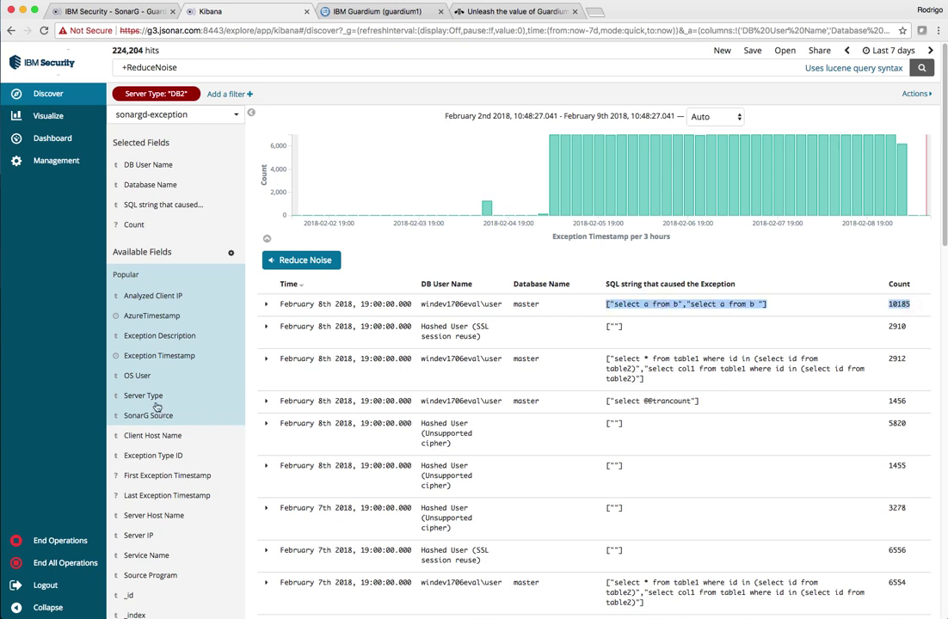
pyautogui.click(226, 395)
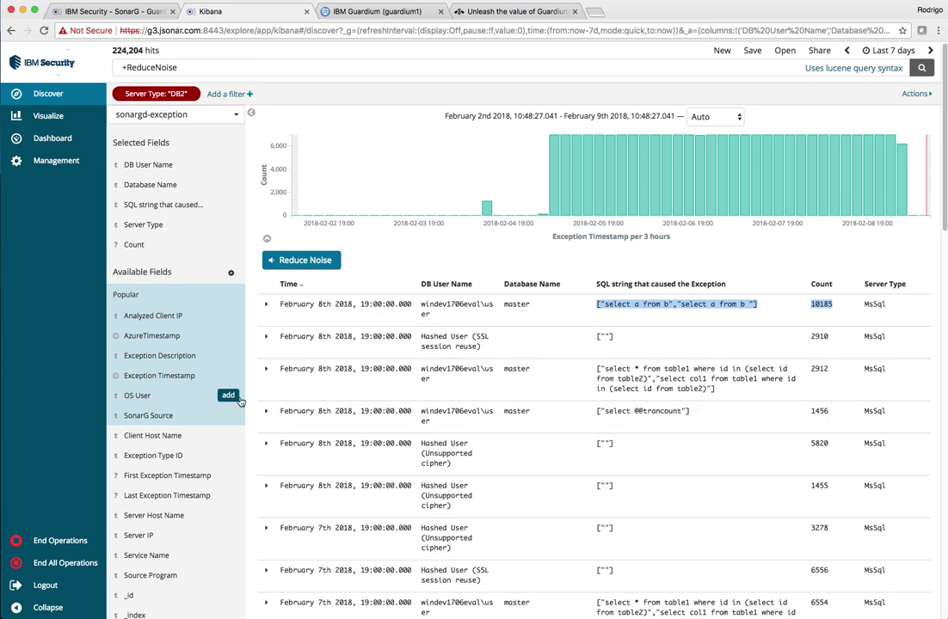
pyautogui.moveTo(899, 309)
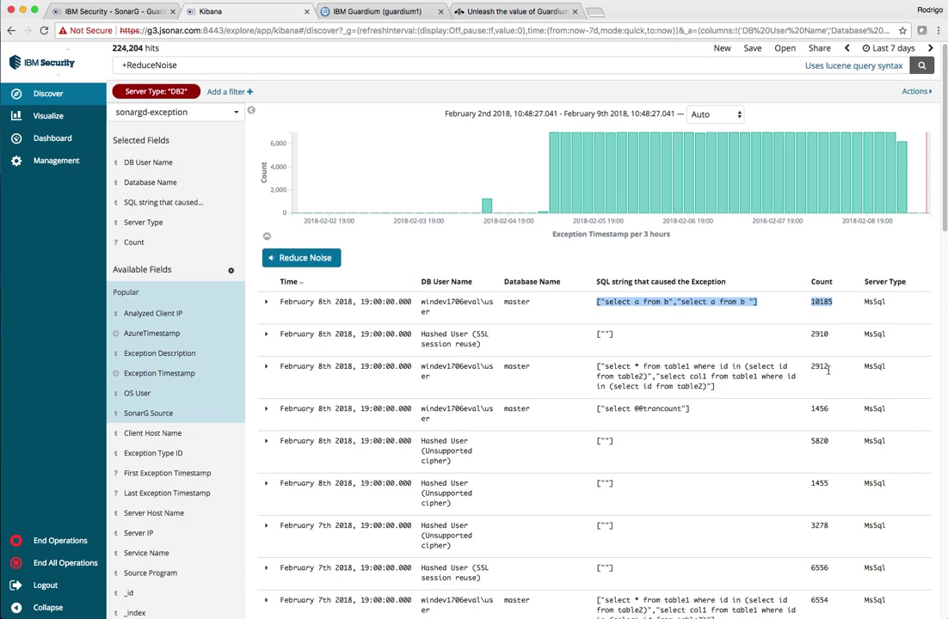
pyautogui.scroll(-1, 830, 365)
pyautogui.scroll(-2, 830, 379)
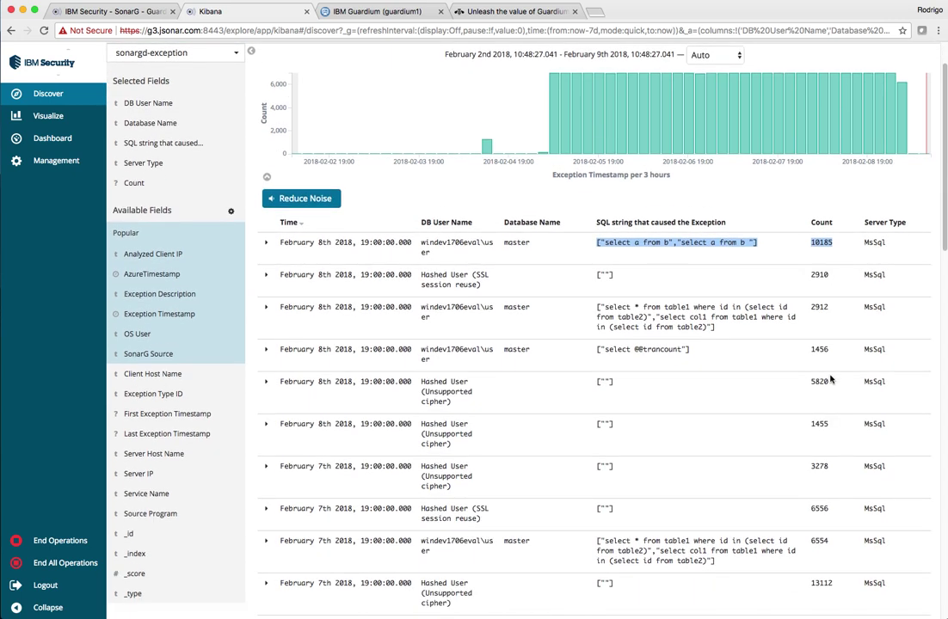
pyautogui.scroll(3, 831, 379)
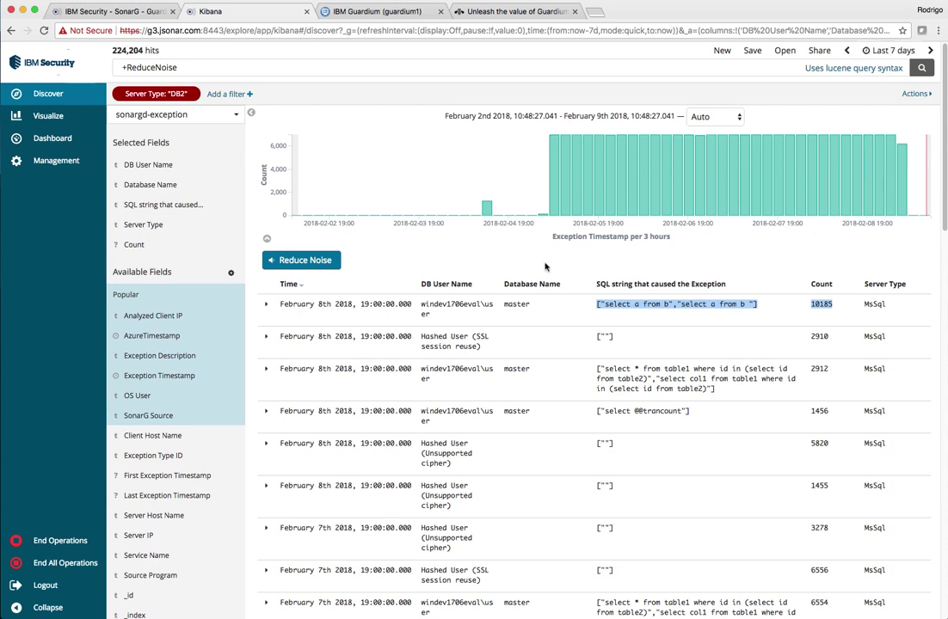
# - Open the saved Guardium Feed Sizes visualization and set its time range to the last 60 days
pyautogui.click(49, 117)
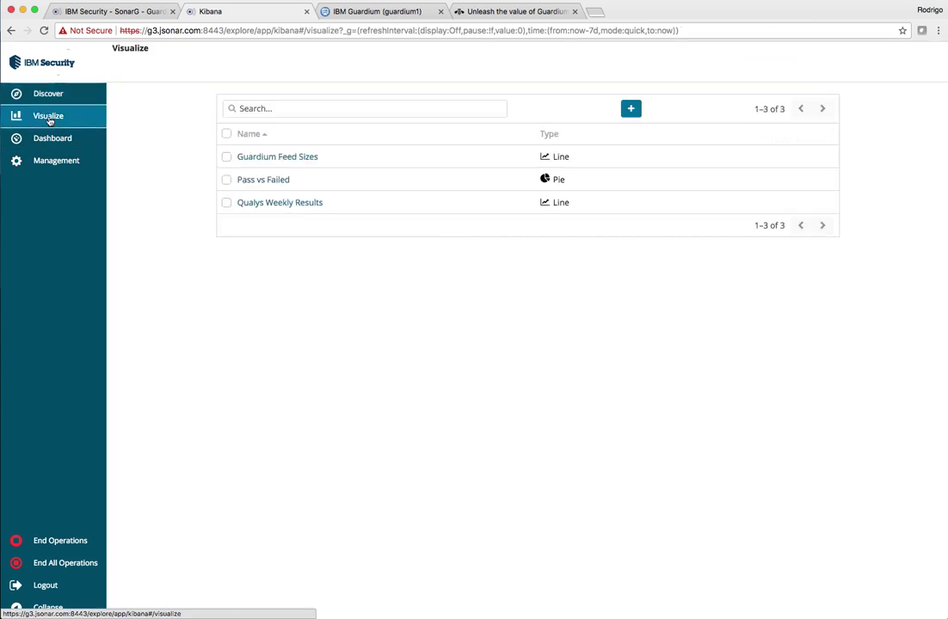
pyautogui.click(261, 157)
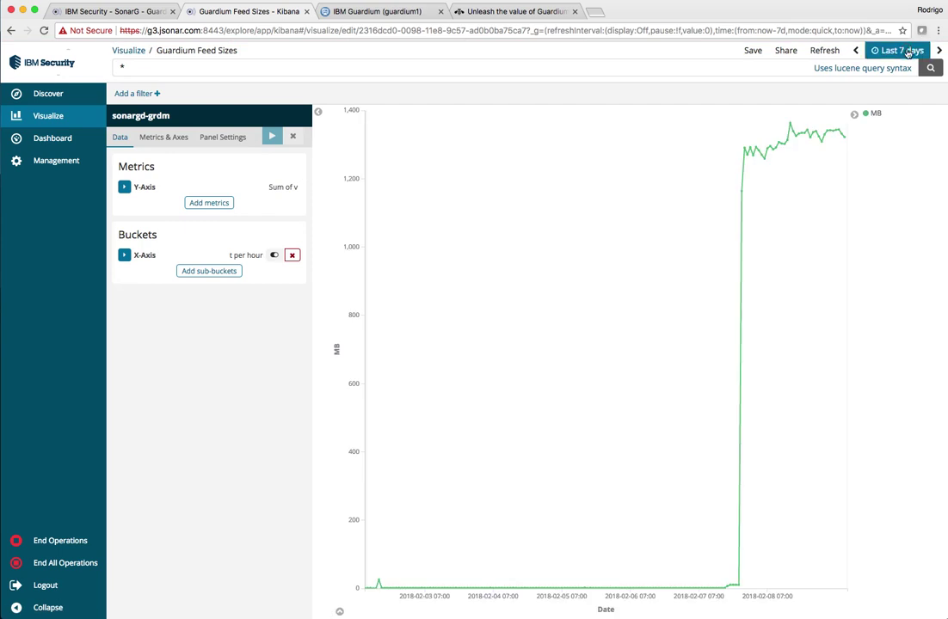
pyautogui.click(910, 52)
pyautogui.click(887, 108)
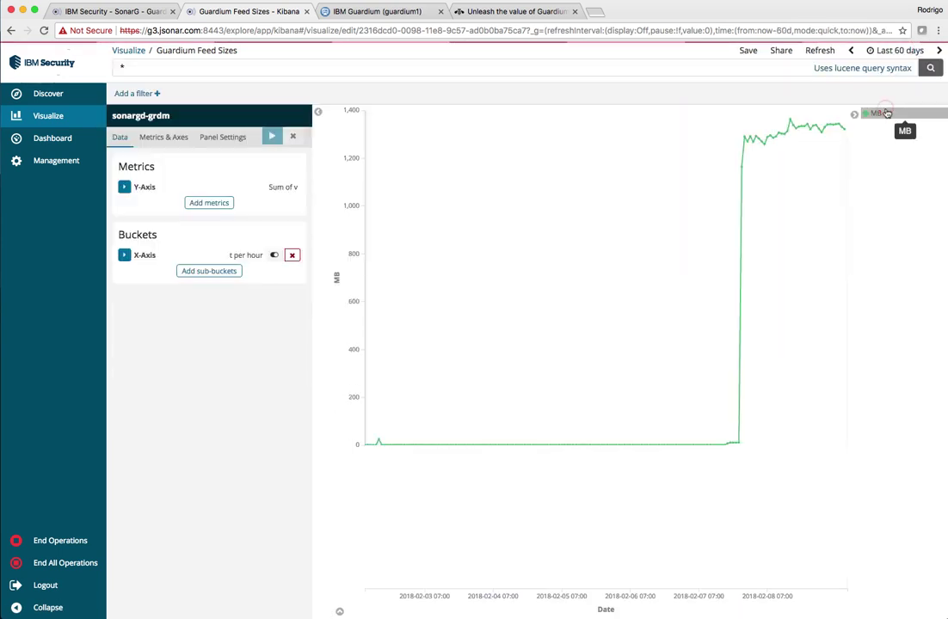
pyautogui.moveTo(715, 545)
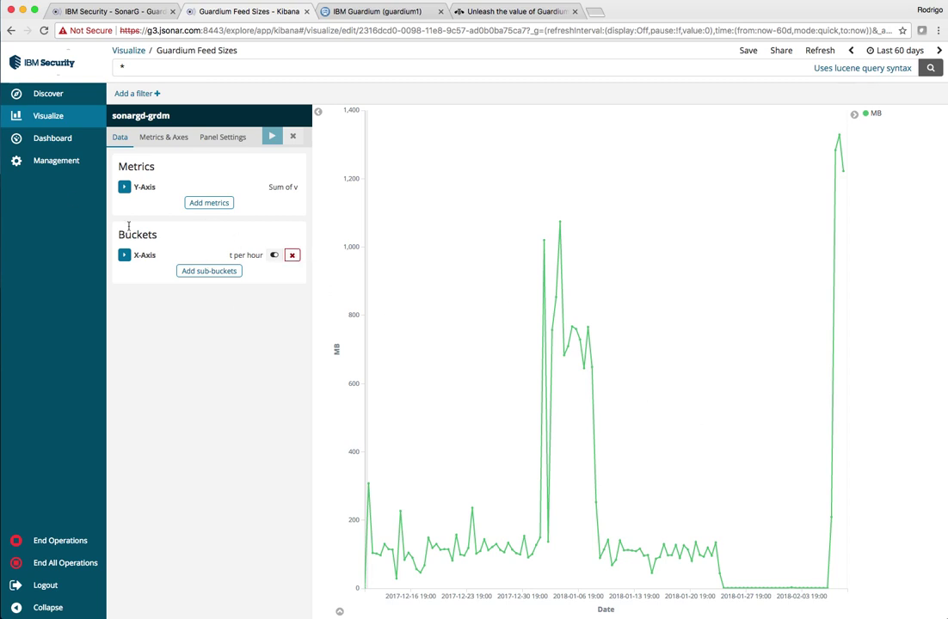
# - Close the feed sizes visualization and open the Vulnerability Management workflow under Justify Workflows
pyautogui.click(307, 13)
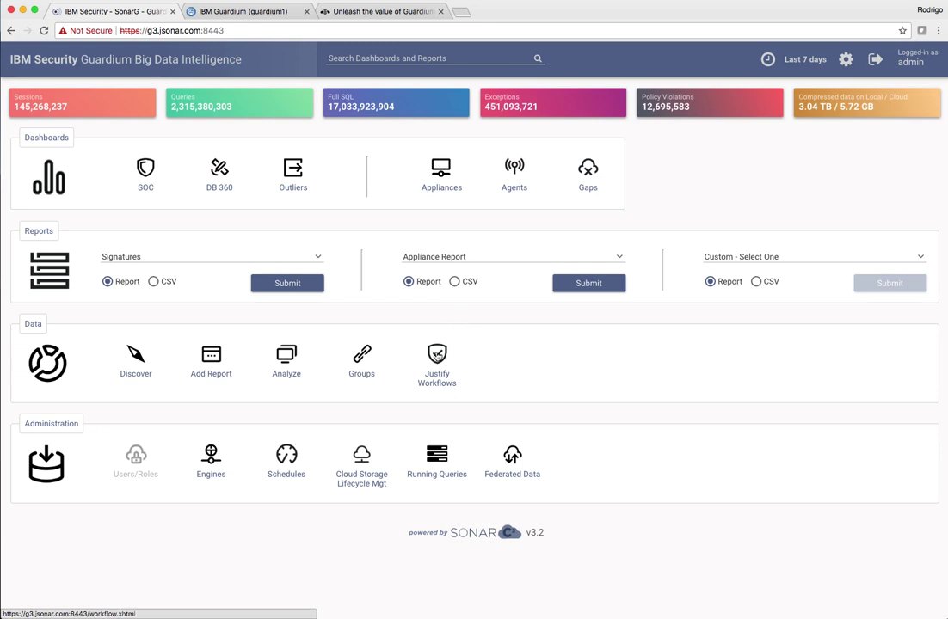
pyautogui.click(436, 355)
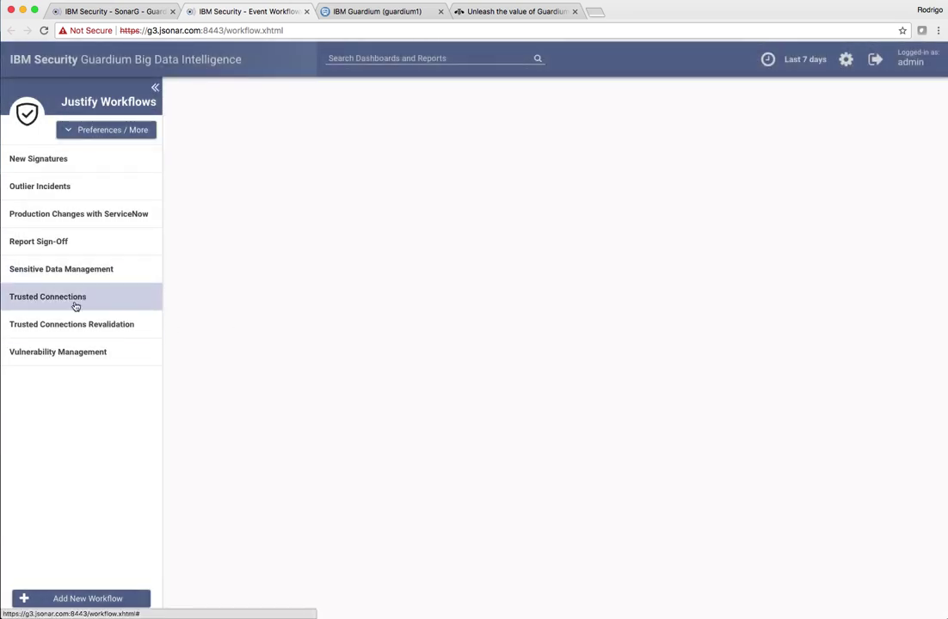
pyautogui.click(63, 352)
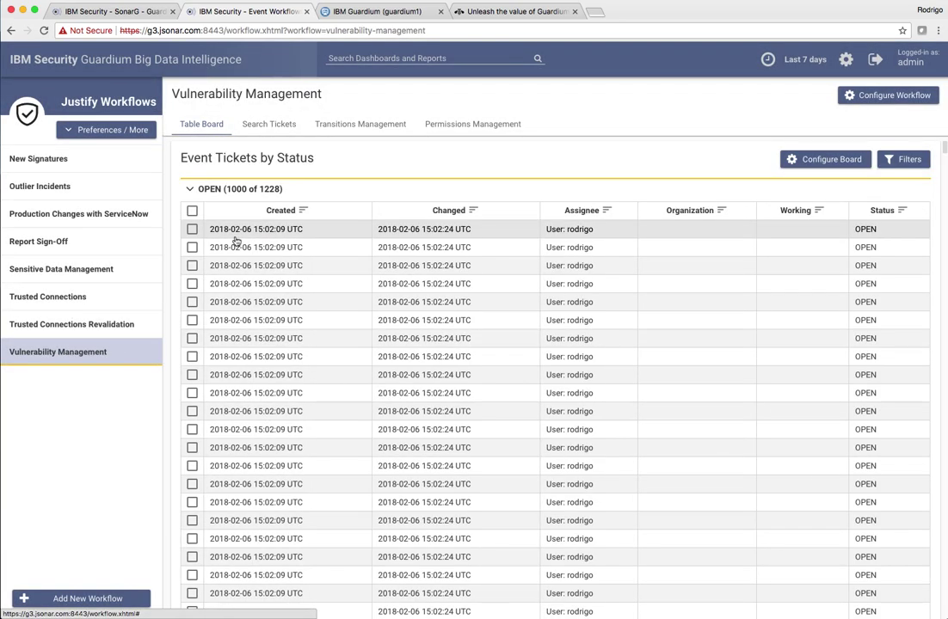
# - Select the first three OPEN event tickets on the Vulnerability Management table board
pyautogui.click(192, 228)
pyautogui.click(192, 247)
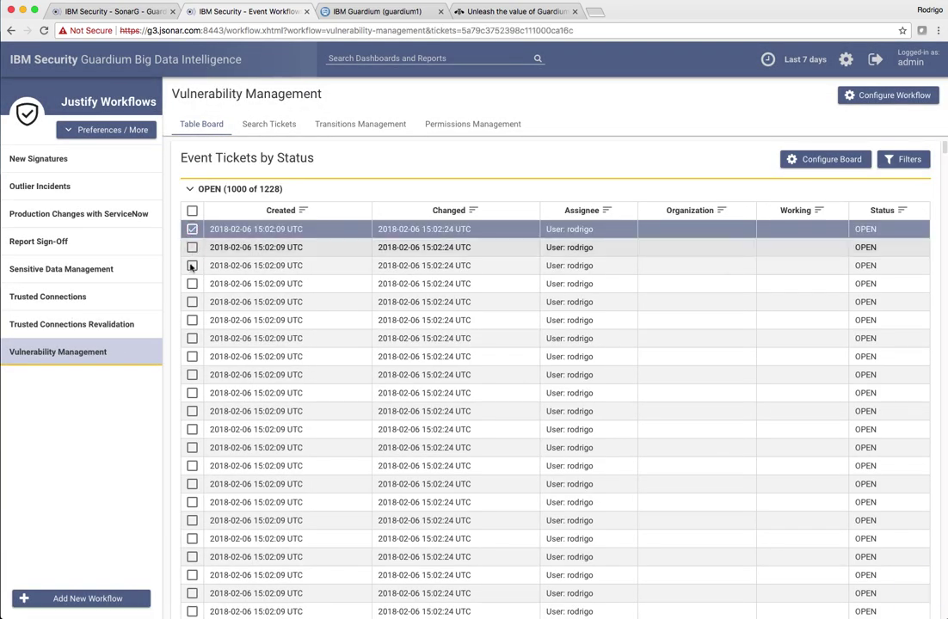
pyautogui.click(191, 266)
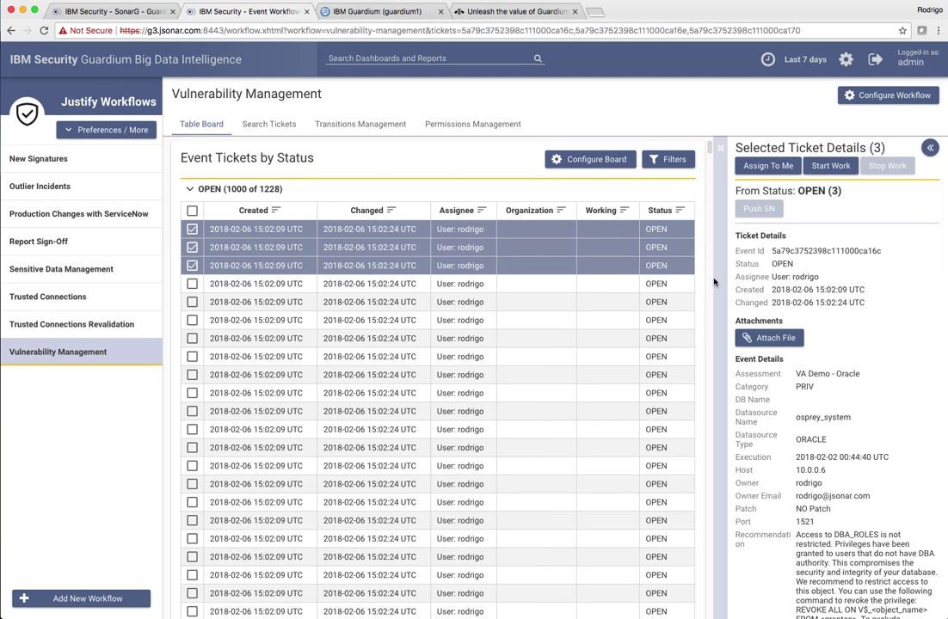
# - Expand the selected ticket details to full width and review the first ticket's host, owner and recommendation
pyautogui.click(932, 150)
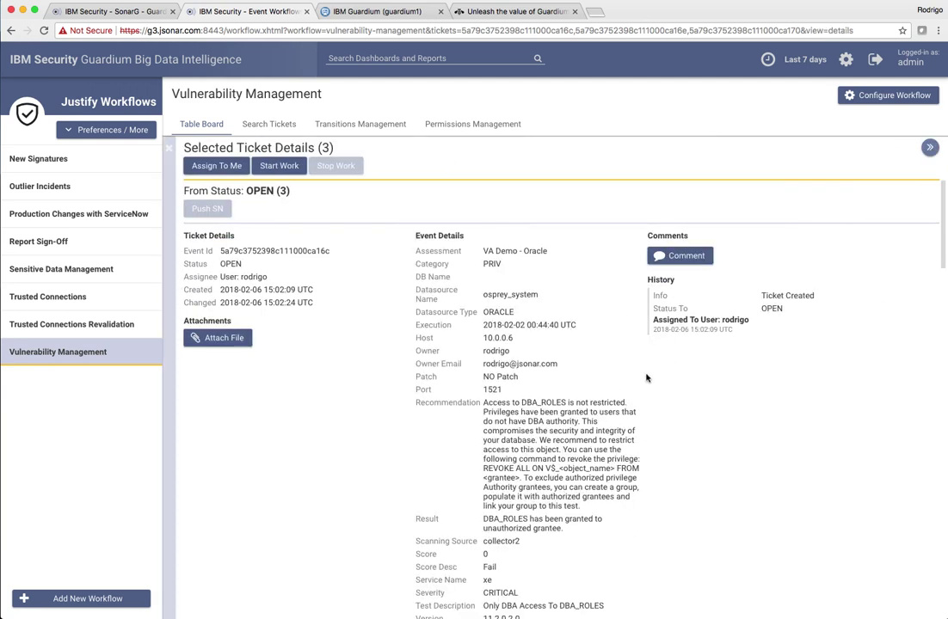
pyautogui.scroll(-2, 646, 380)
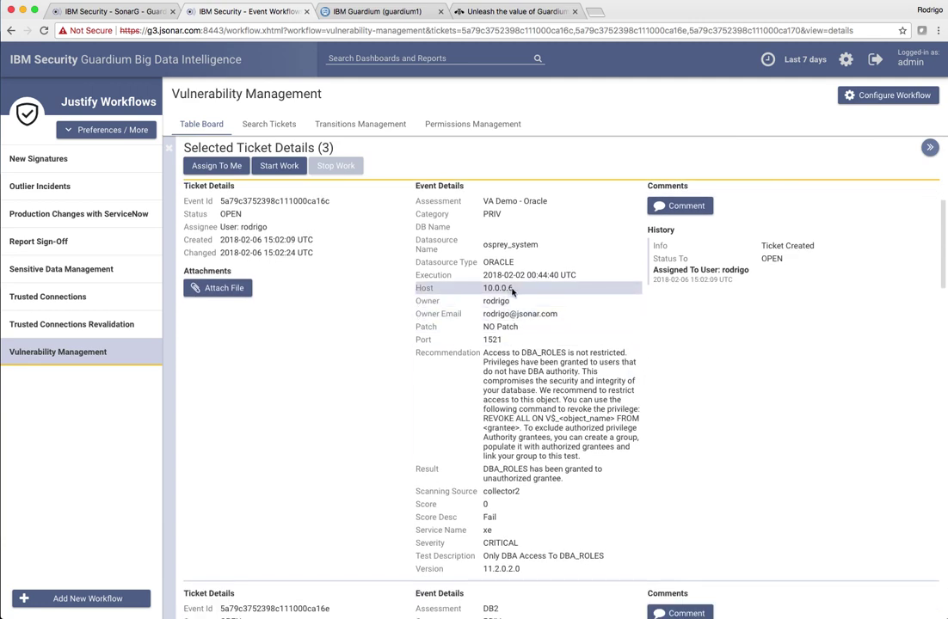
pyautogui.moveTo(513, 289); pyautogui.dragTo(486, 300)
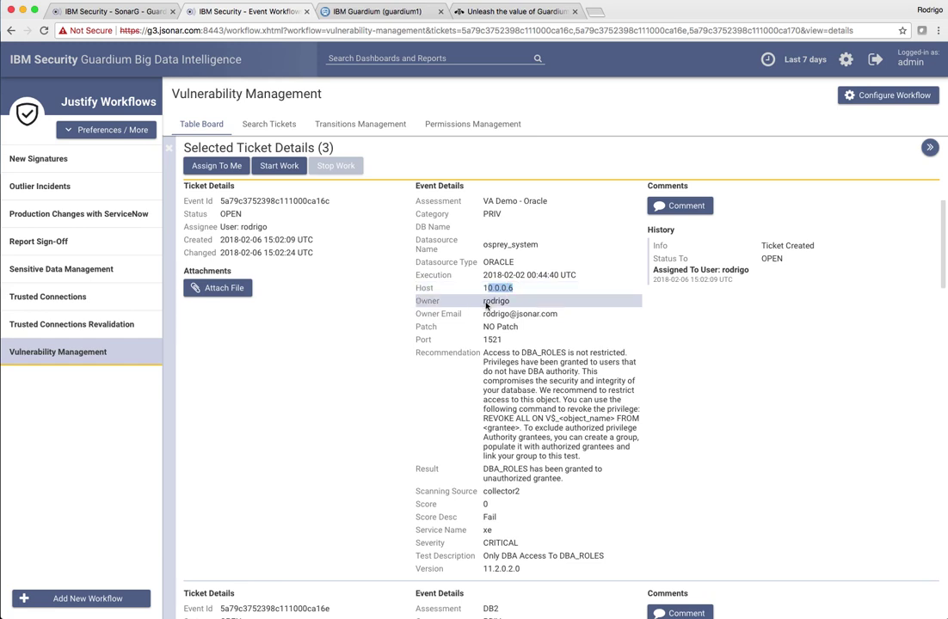
pyautogui.doubleClick(486, 302)
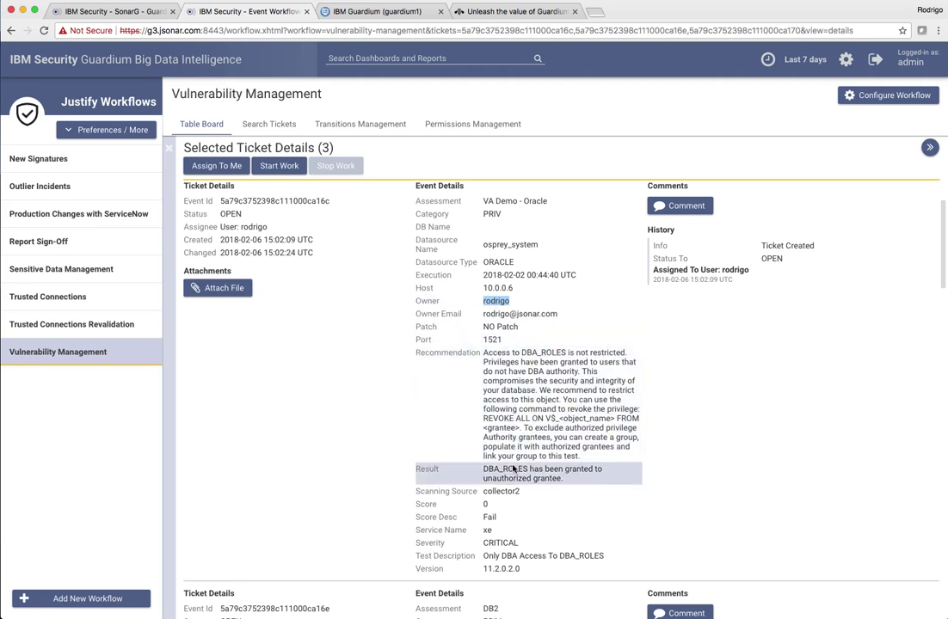
pyautogui.scroll(-1, 529, 385)
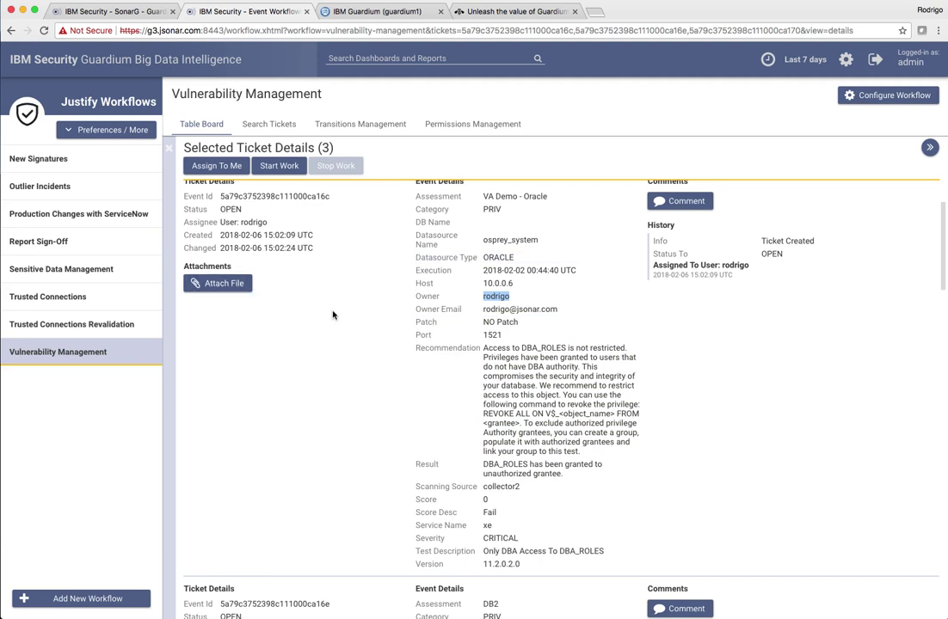
pyautogui.scroll(1, 333, 314)
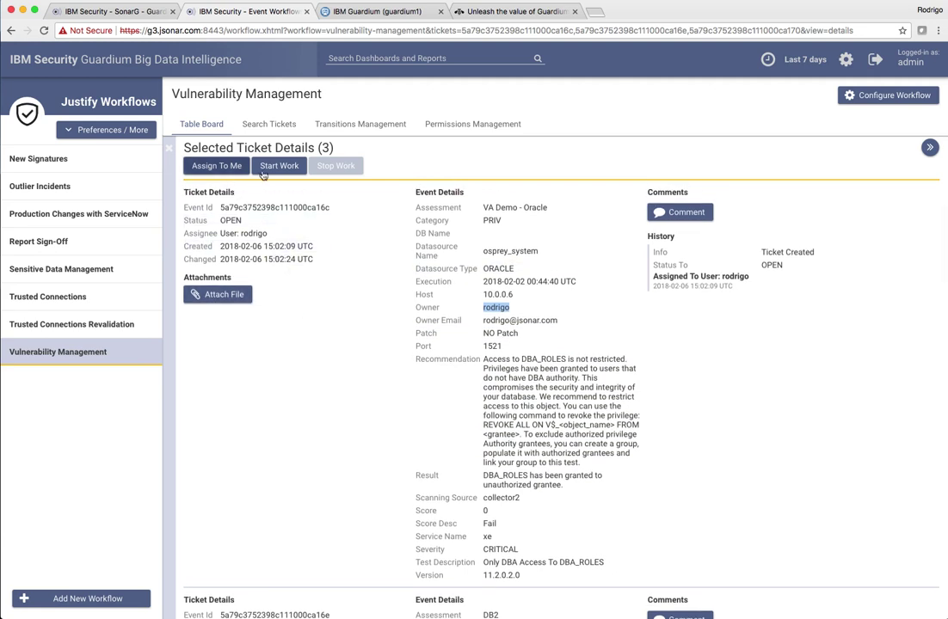
# - Start work on the three selected OPEN tickets and review each ticket's details and history
pyautogui.click(276, 169)
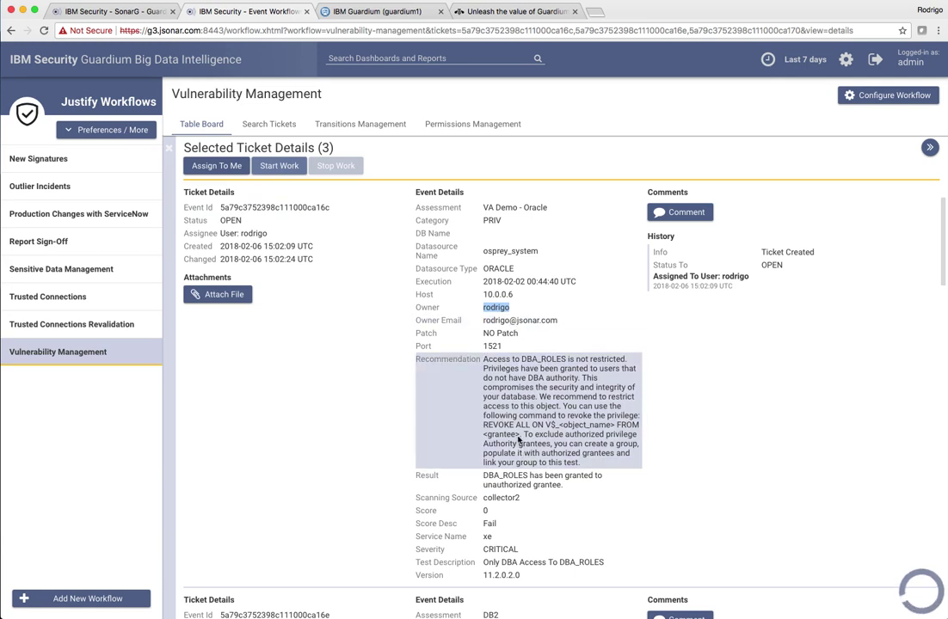
pyautogui.scroll(-10, 533, 413)
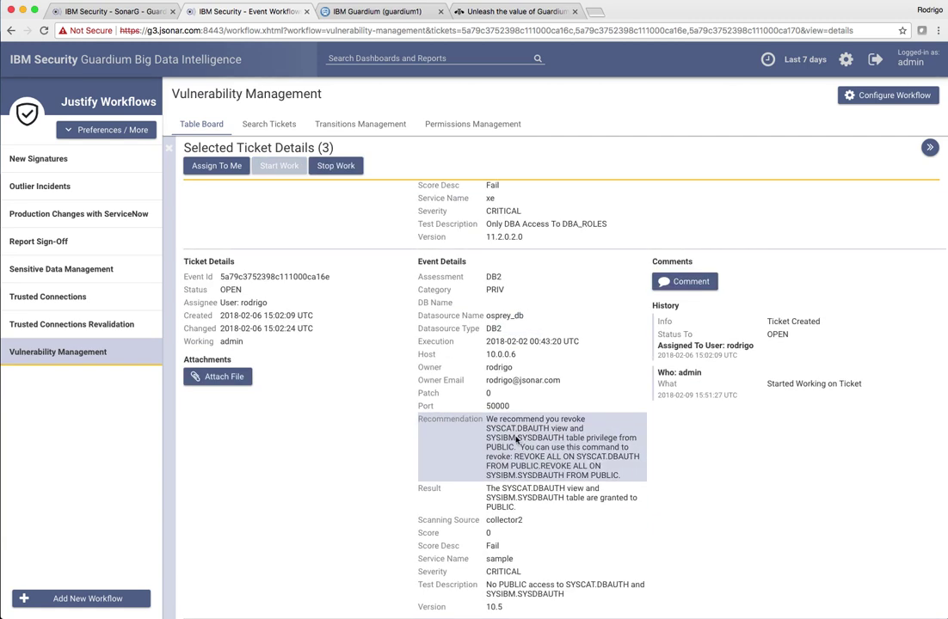
pyautogui.scroll(-8, 517, 436)
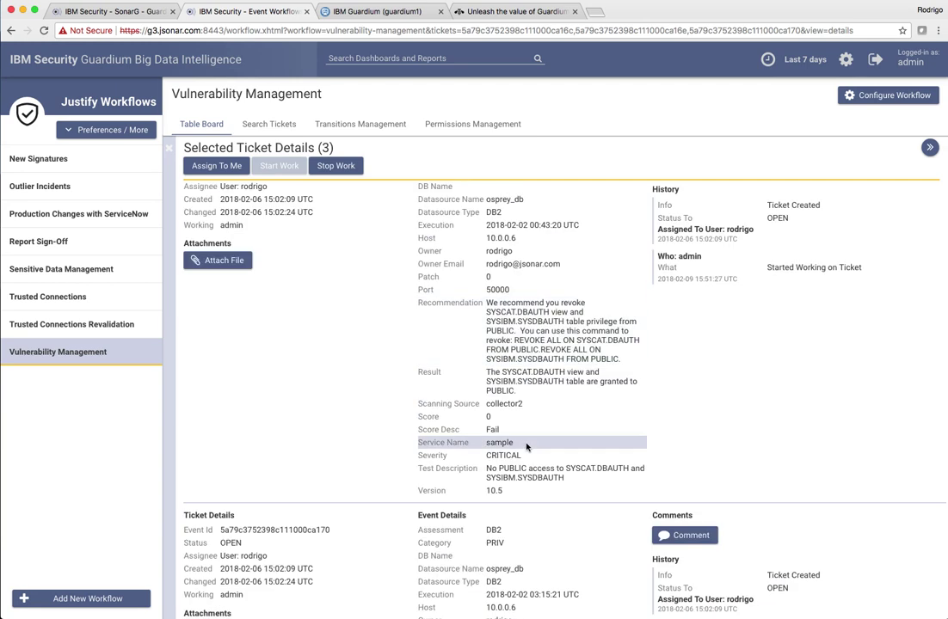
pyautogui.scroll(-1, 527, 447)
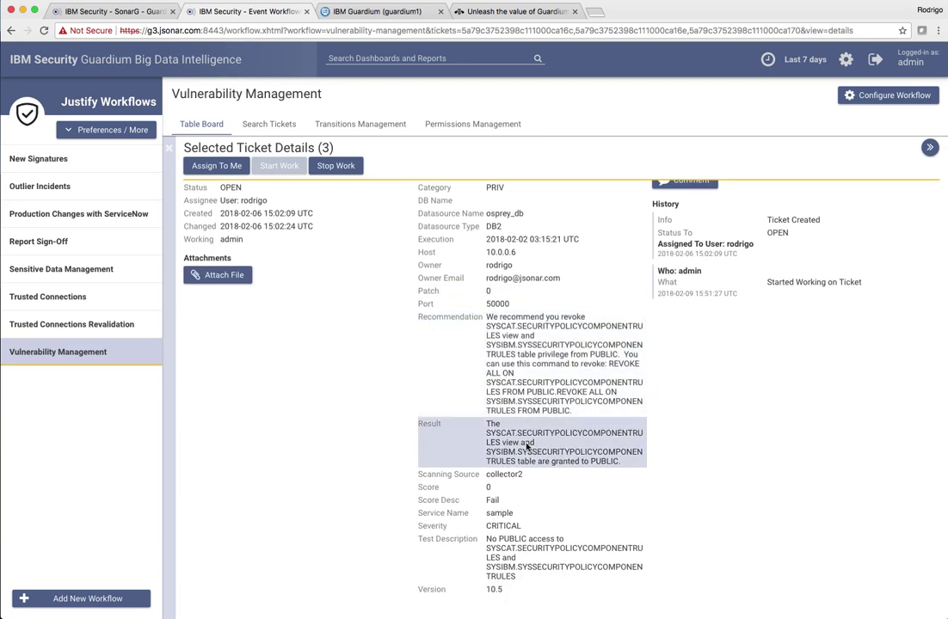
pyautogui.scroll(15, 528, 446)
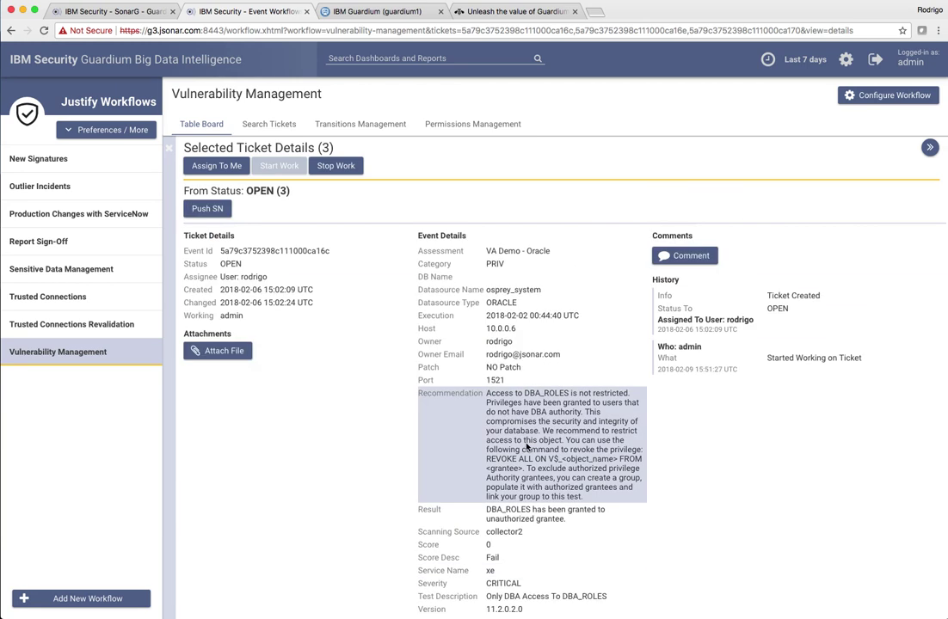
# - Perform the Push SN transition on the three tickets with NEW CRITICALITY set to "Applied patch"
pyautogui.click(211, 210)
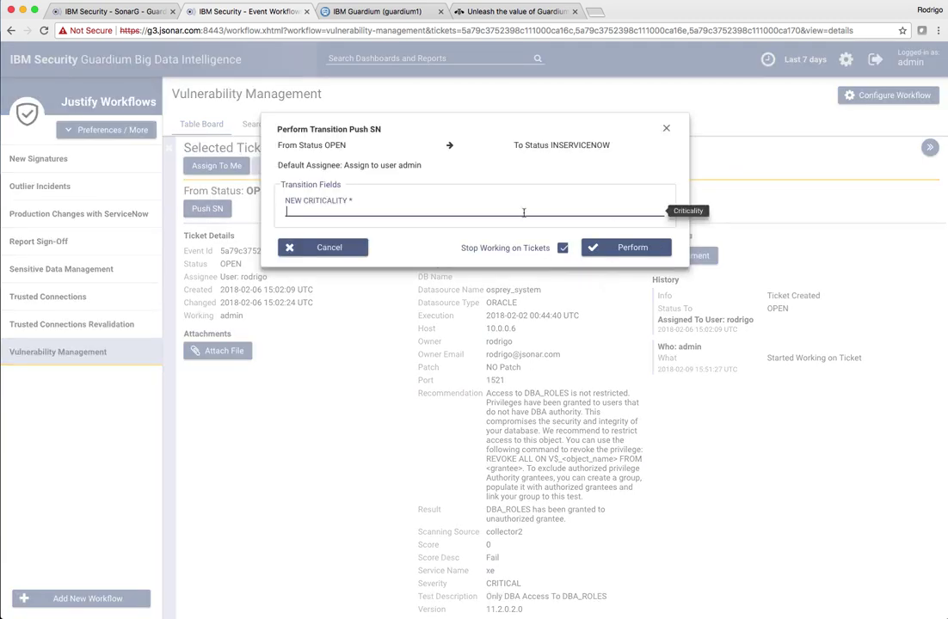
pyautogui.click(585, 211)
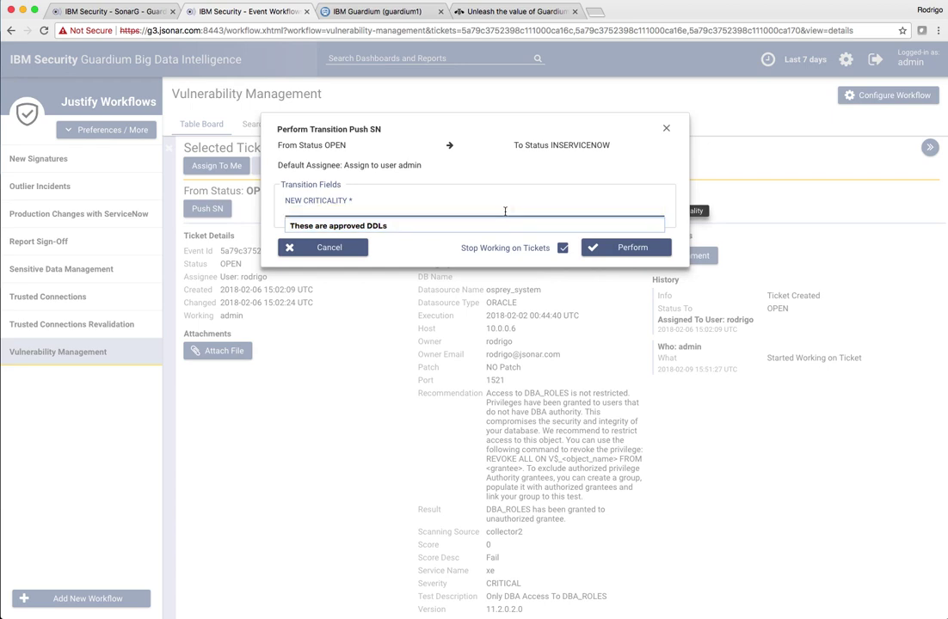
pyautogui.write('F')
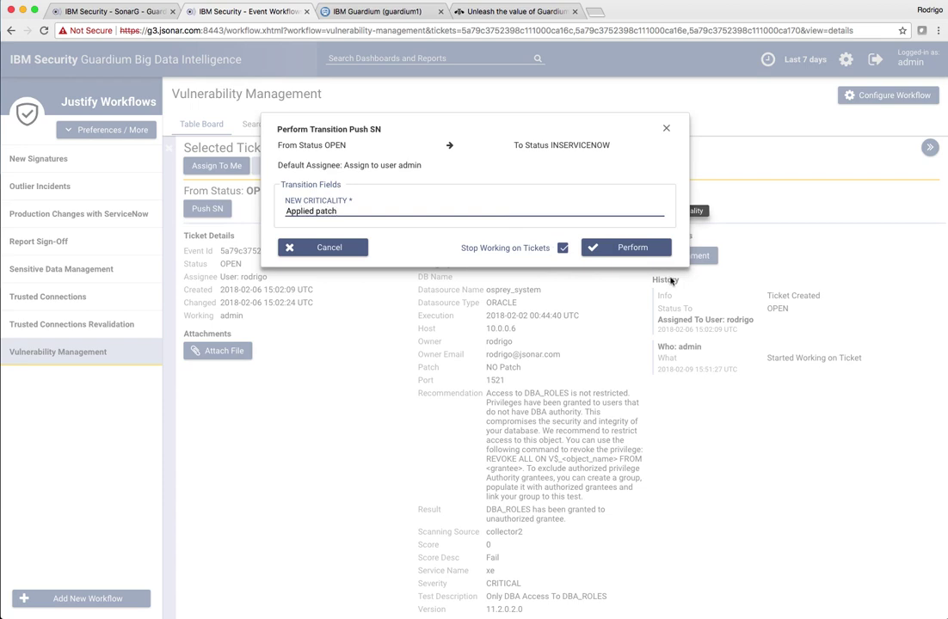
pyautogui.click(625, 248)
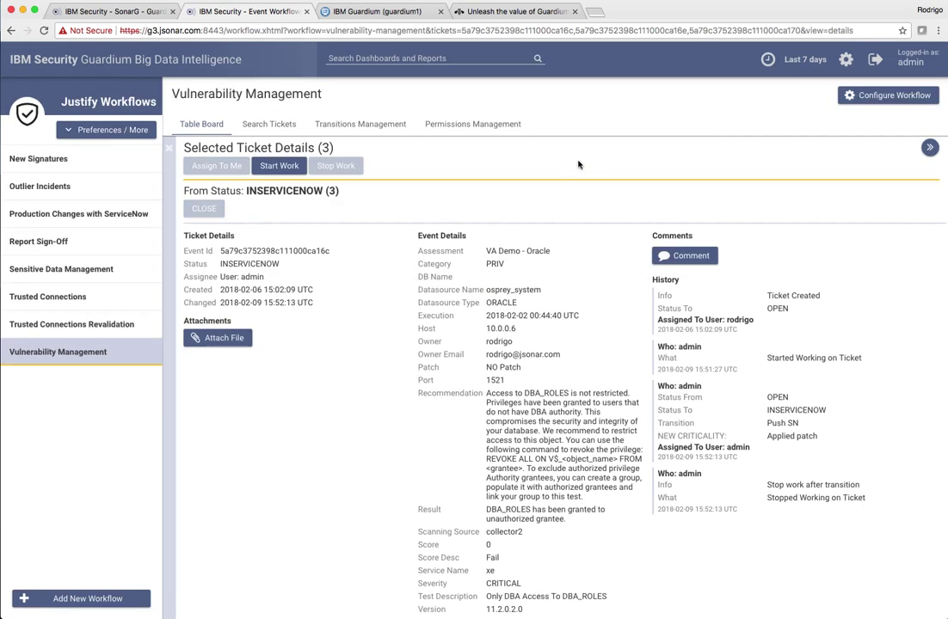
# - View the Vulnerability Management workflow's status transitions diagram and return to the ticket table board
pyautogui.click(223, 126)
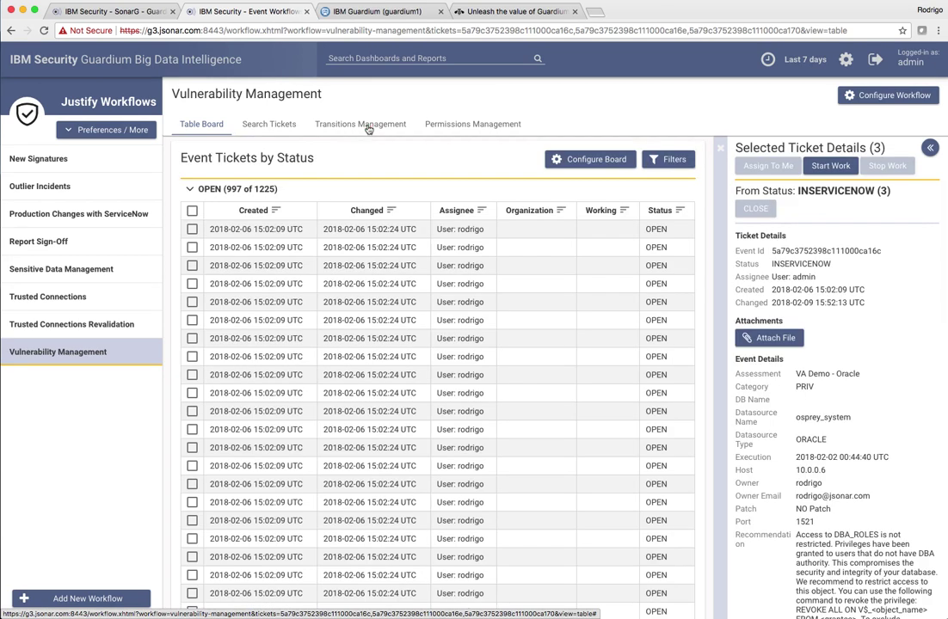
pyautogui.click(368, 126)
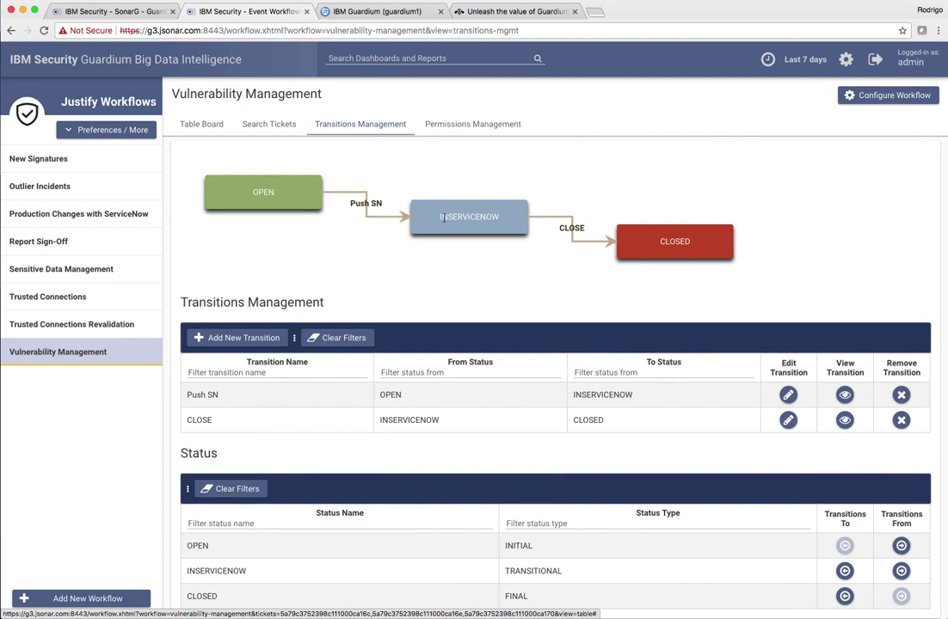
pyautogui.click(195, 125)
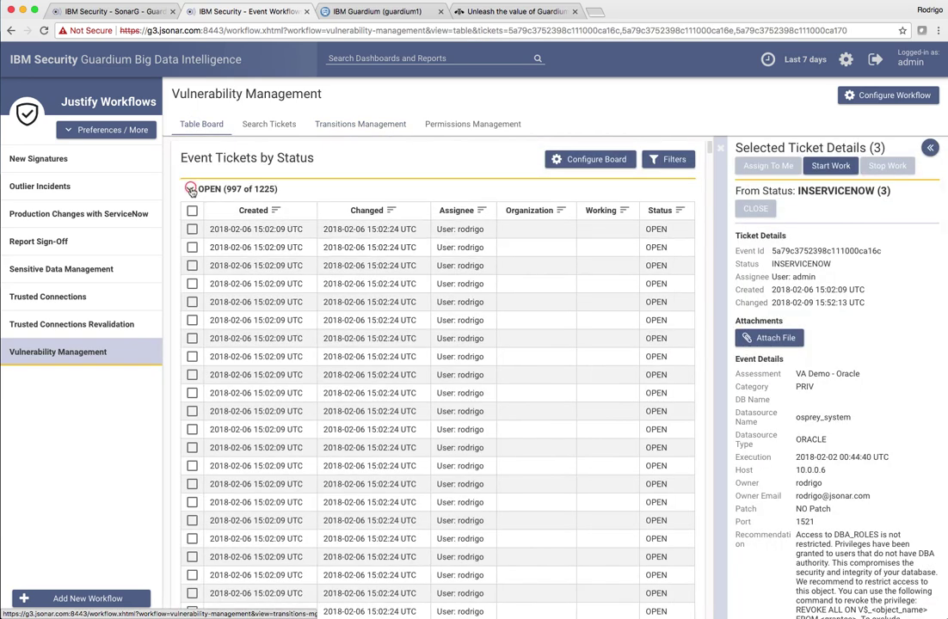
# - Collapse the OPEN tickets to review the INSERVICENOW and CLOSED groups and ticket details, and close the Vulnerability Management workflow
pyautogui.click(191, 189)
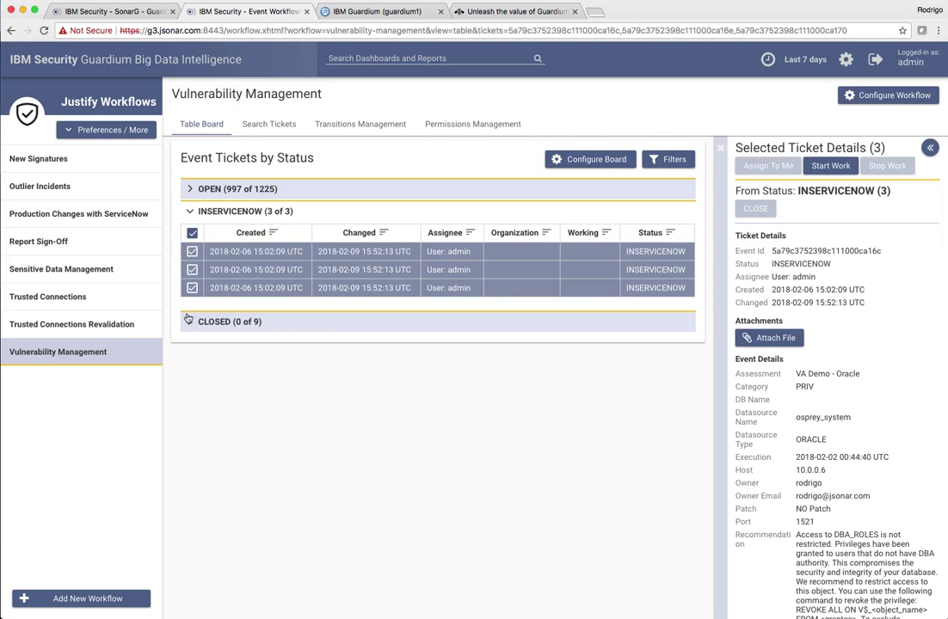
pyautogui.click(188, 322)
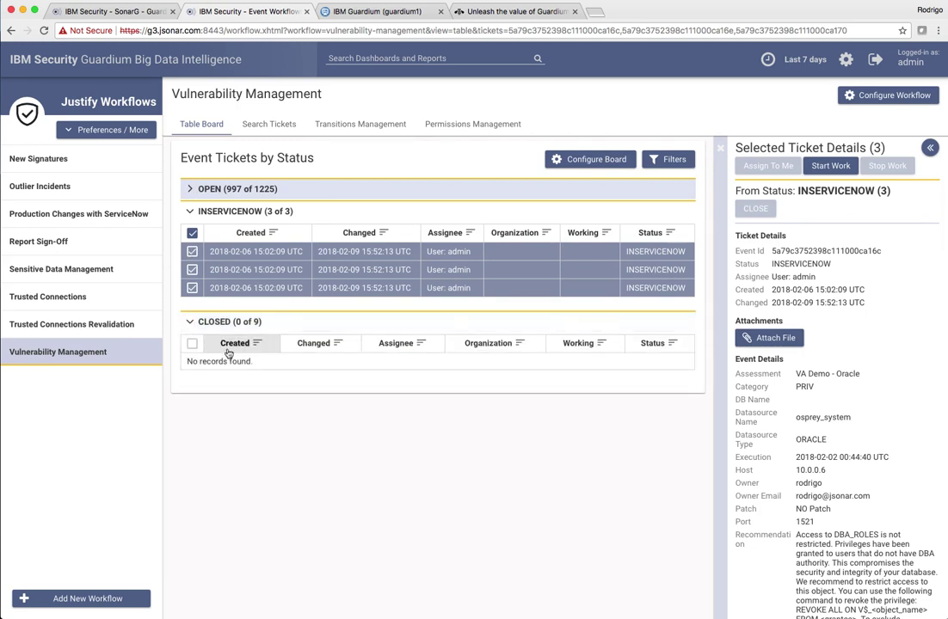
pyautogui.click(191, 323)
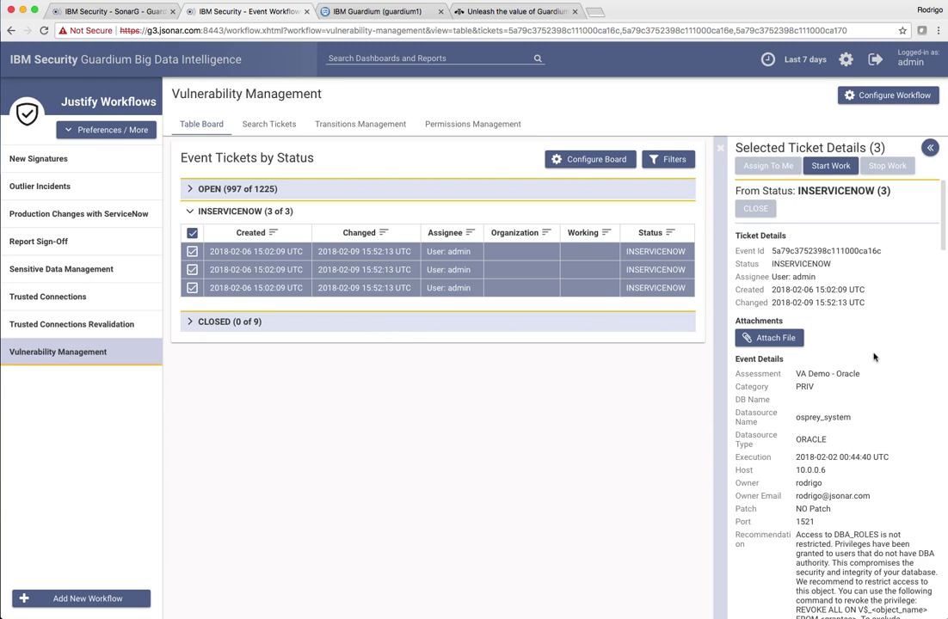
pyautogui.scroll(-10, 842, 356)
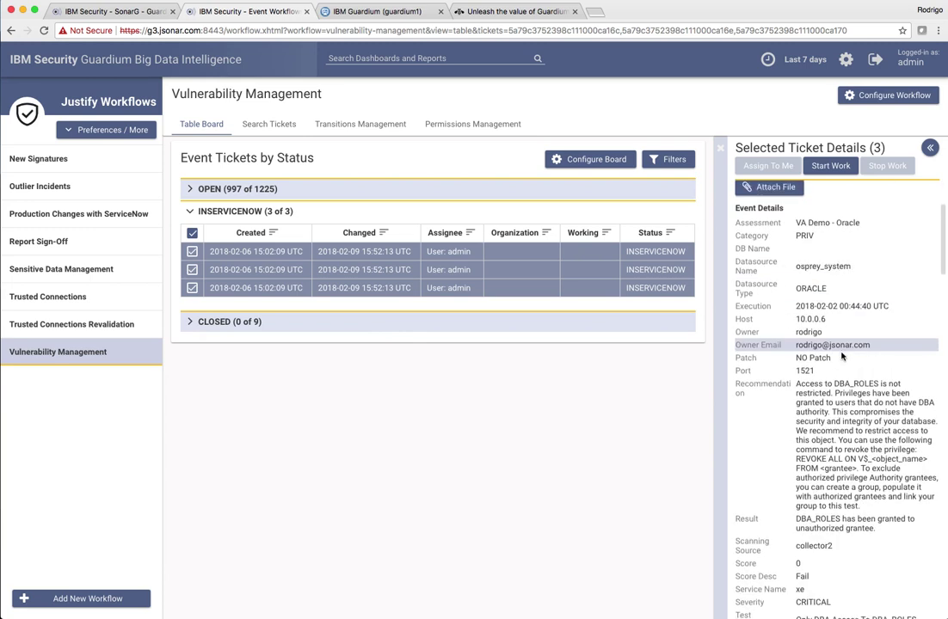
pyautogui.scroll(8, 842, 356)
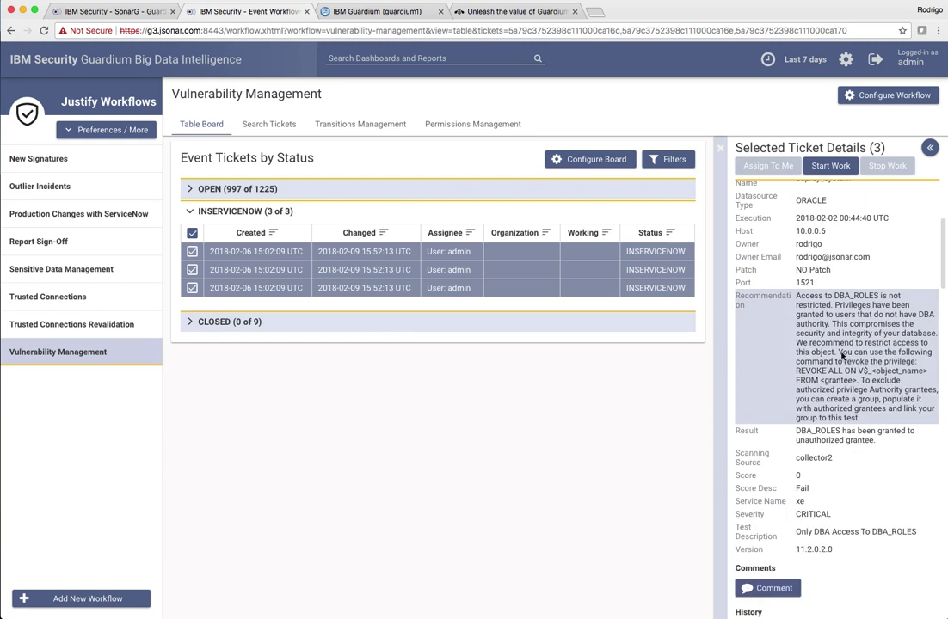
pyautogui.scroll(5, 842, 356)
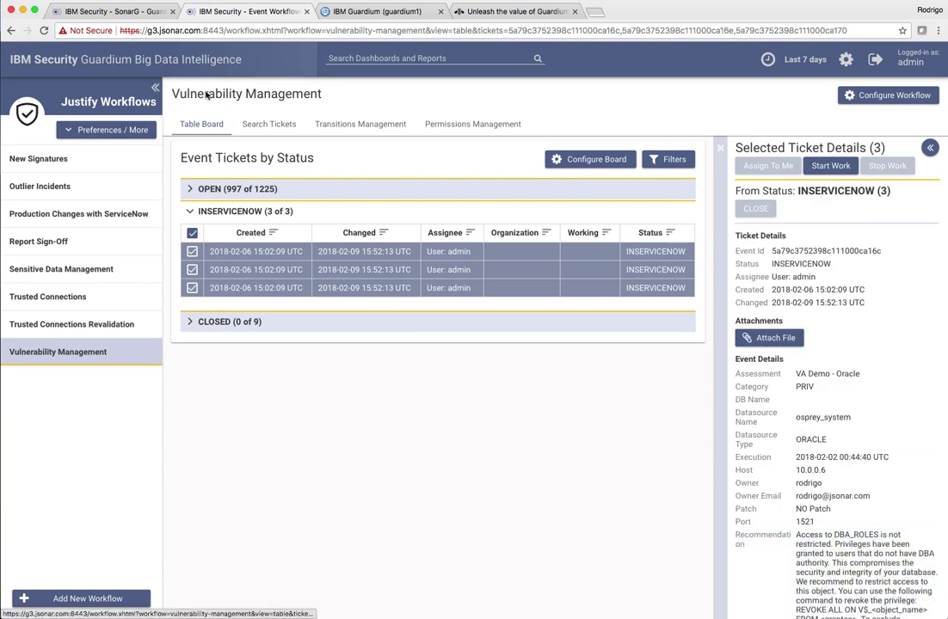
pyautogui.click(306, 11)
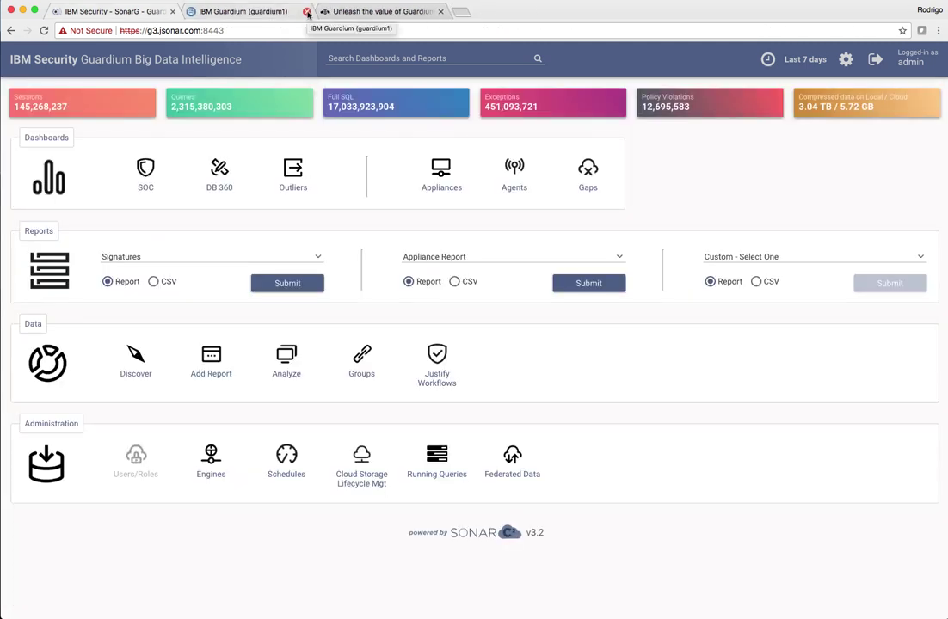